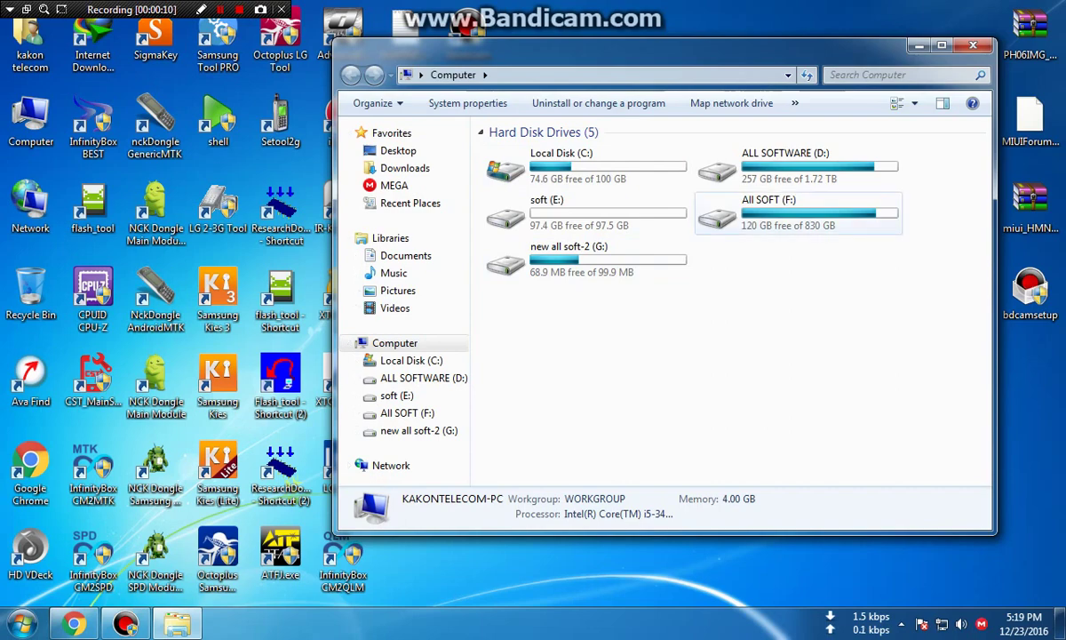
Close the file browser window, switch to Chrome and open the YouTube home page in a new tab.
{"action": "double_click", "coordinate": [782, 164]}
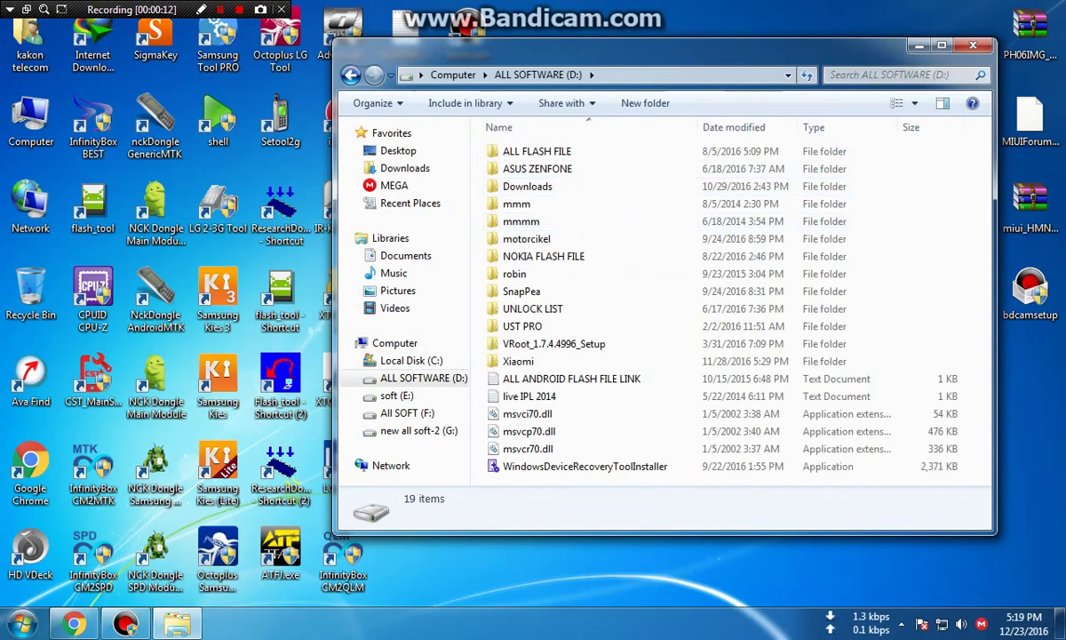
{"action": "left_click", "coordinate": [973, 46]}
{"action": "left_click", "coordinate": [74, 624]}
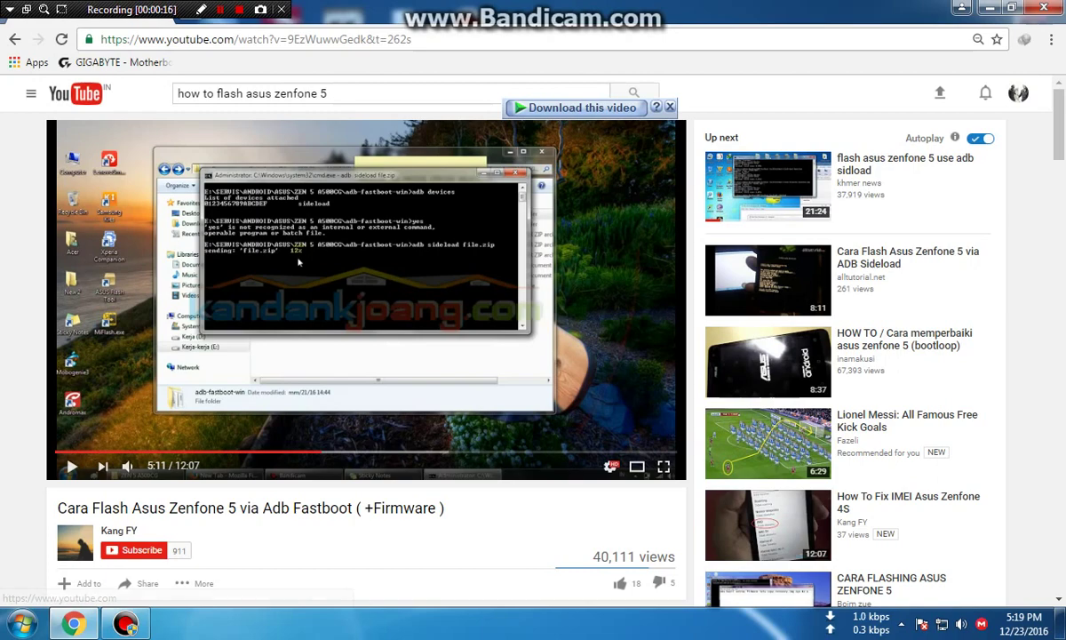
{"action": "right_click", "coordinate": [71, 92]}
{"action": "left_click", "coordinate": [133, 104]}
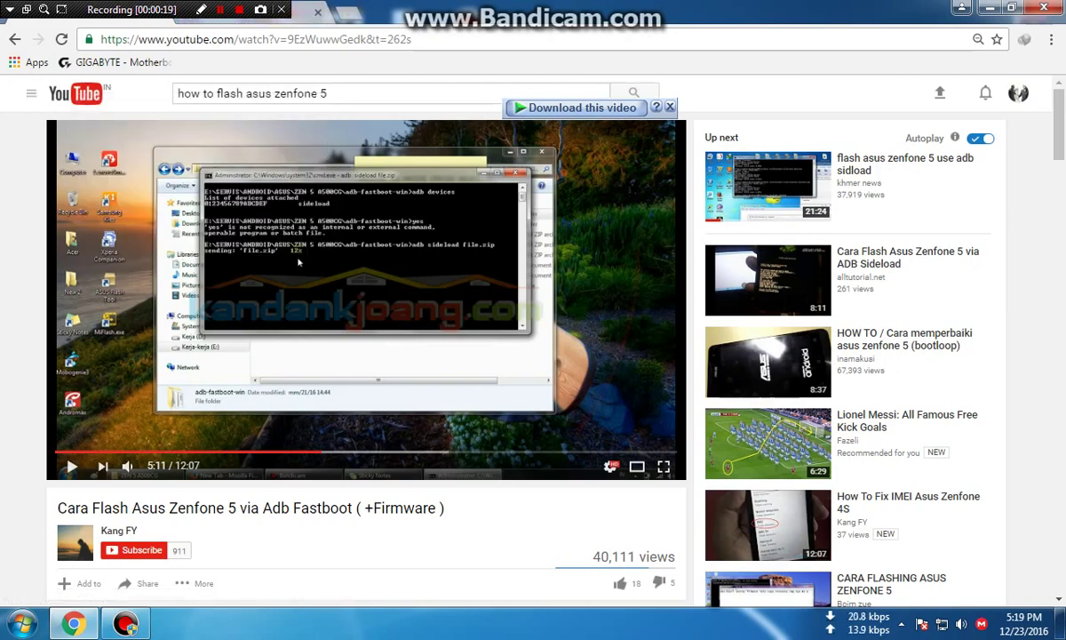
{"action": "left_click", "coordinate": [303, 13]}
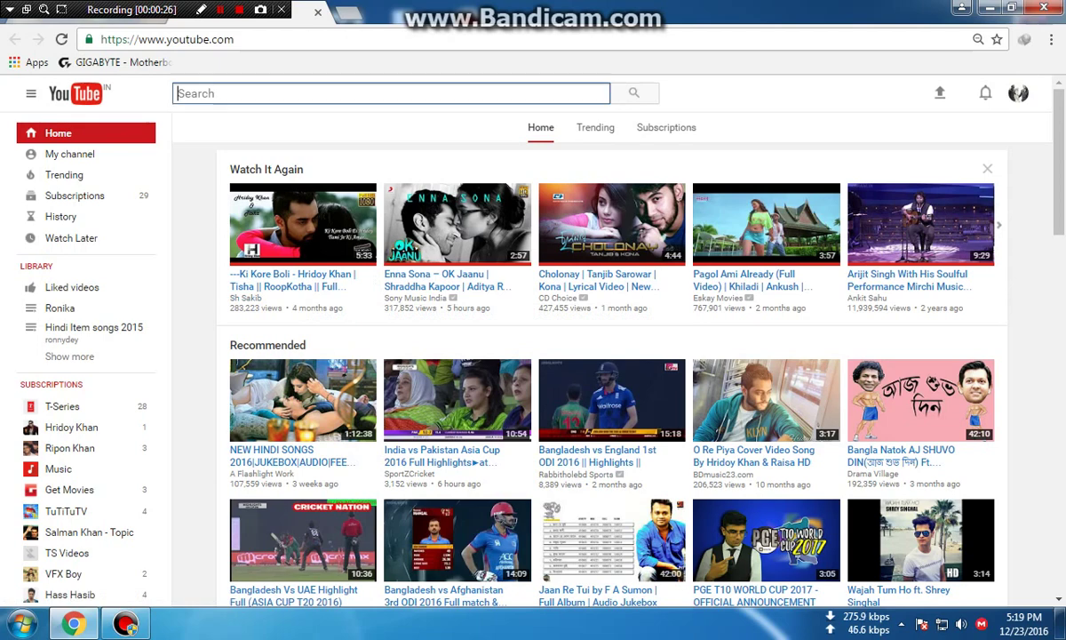
Search YouTube for "how to upload youtube videos".
{"action": "type", "text": "how to "}
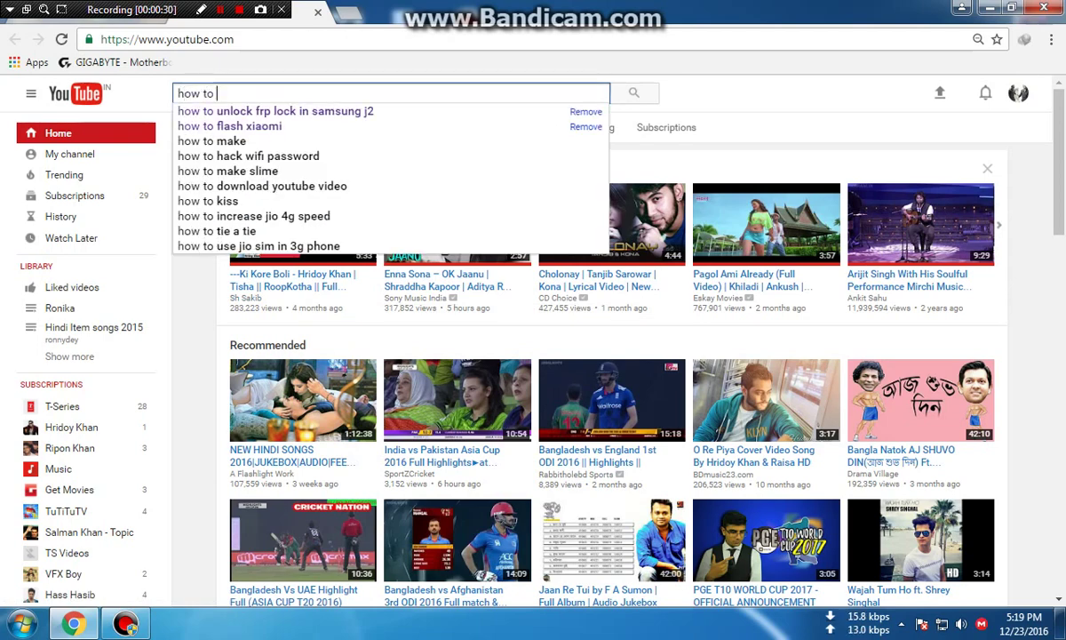
{"action": "type", "text": "upload yo"}
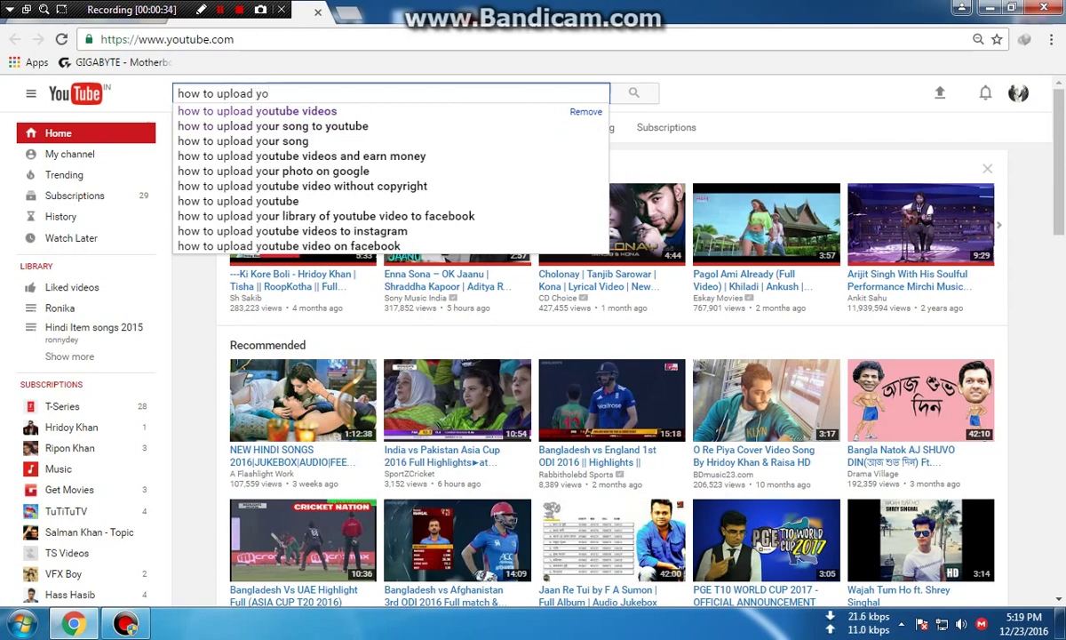
{"action": "key", "text": "Down"}
{"action": "key", "text": "Return"}
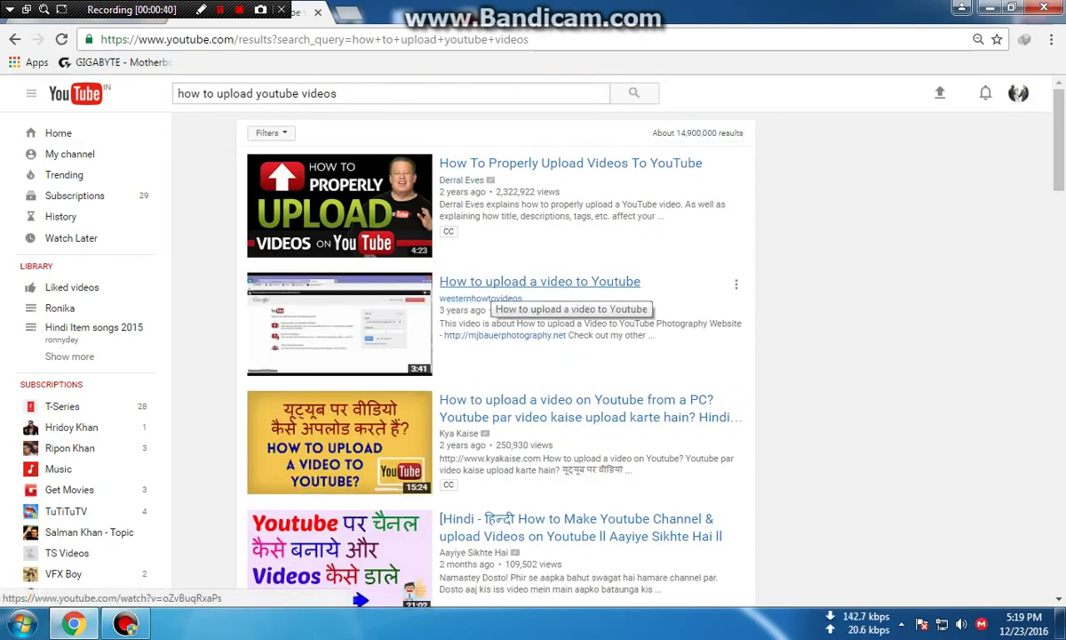
Watch part of the video "How to upload a video to Youtube" in full screen, pause it and minimize the browser.
{"action": "left_click", "coordinate": [498, 283]}
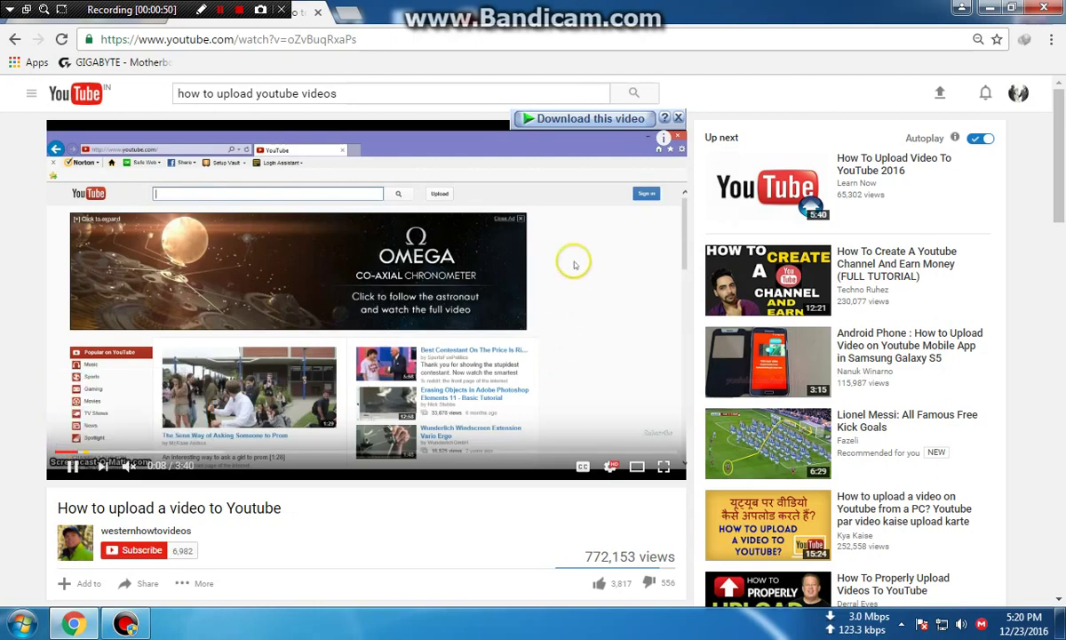
{"action": "left_click", "coordinate": [672, 469]}
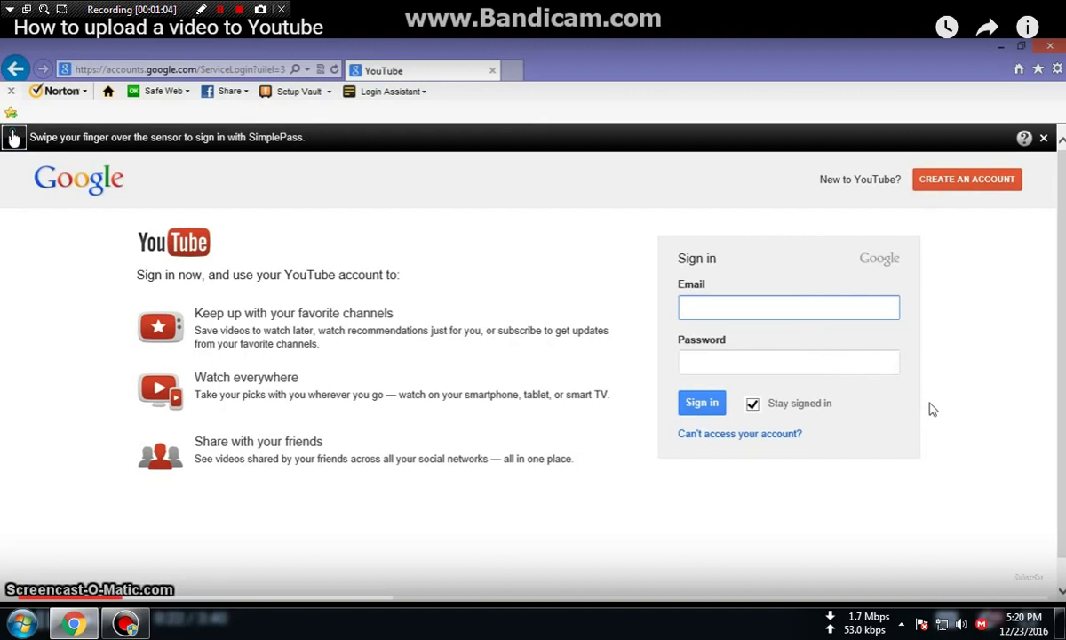
{"action": "key", "text": "space"}
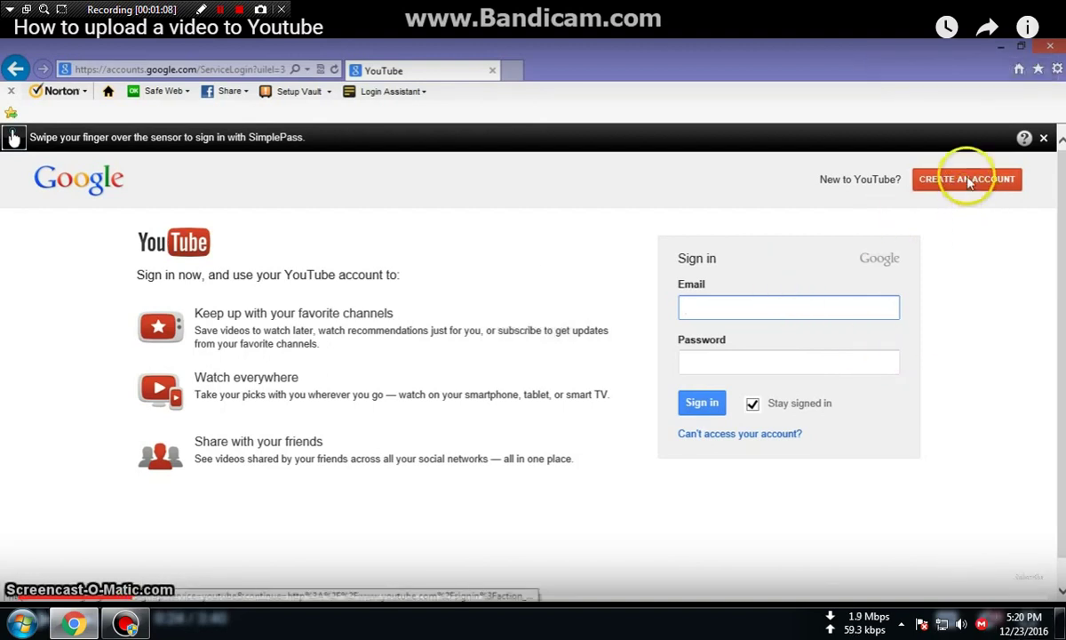
{"action": "key", "text": "Escape"}
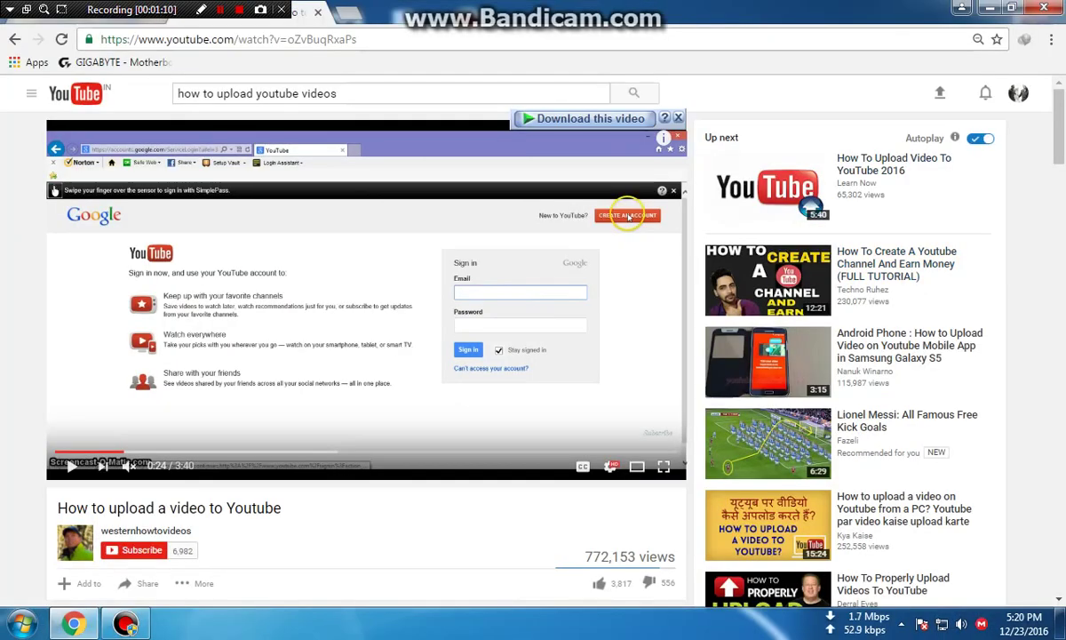
{"action": "left_click", "coordinate": [990, 8]}
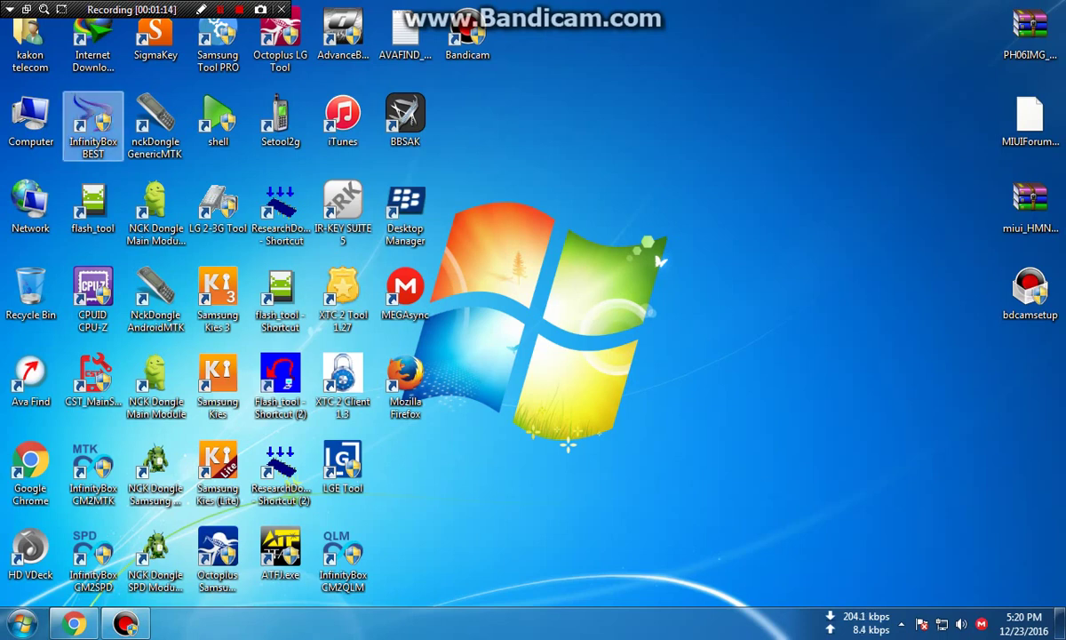
{"action": "right_click", "coordinate": [557, 115]}
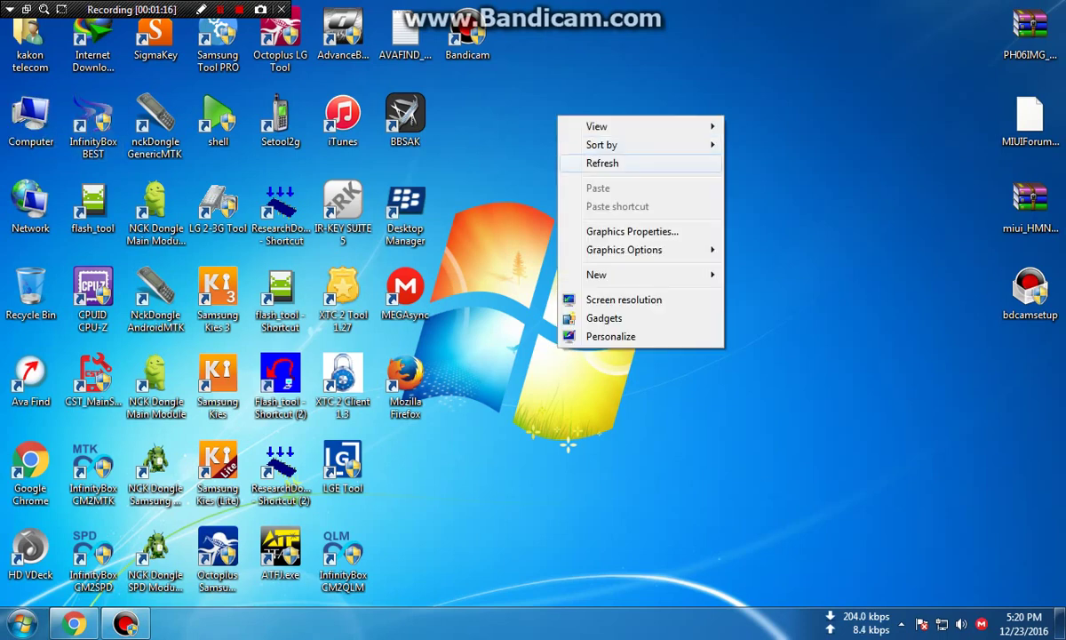
{"action": "left_click", "coordinate": [602, 163]}
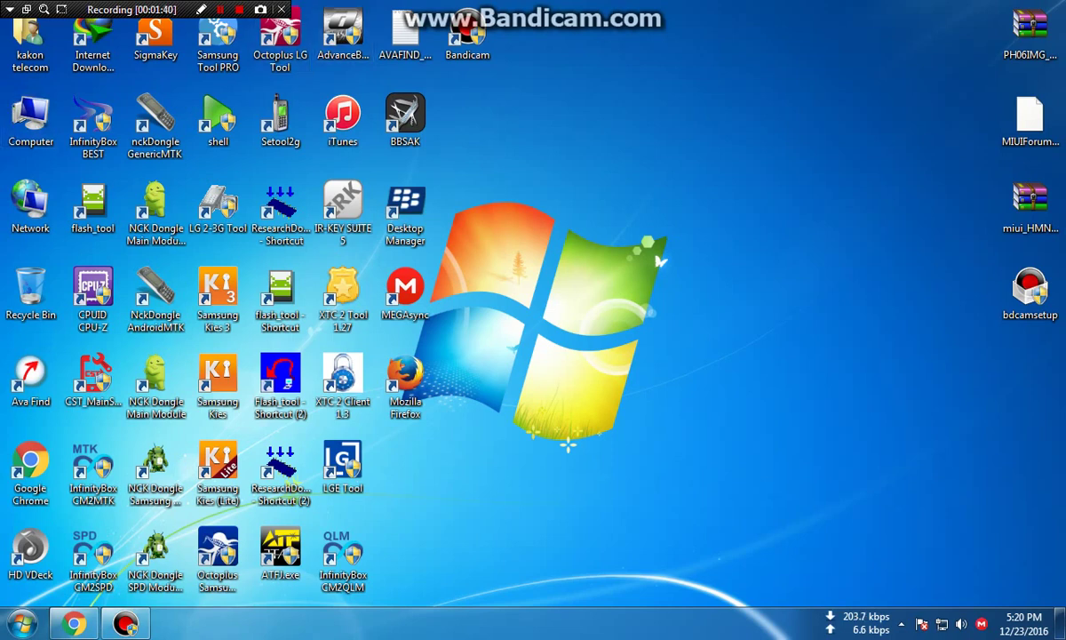
{"action": "right_click", "coordinate": [823, 121]}
{"action": "left_click", "coordinate": [867, 166]}
{"action": "right_click", "coordinate": [640, 76]}
{"action": "right_click", "coordinate": [689, 63]}
{"action": "left_click", "coordinate": [733, 109]}
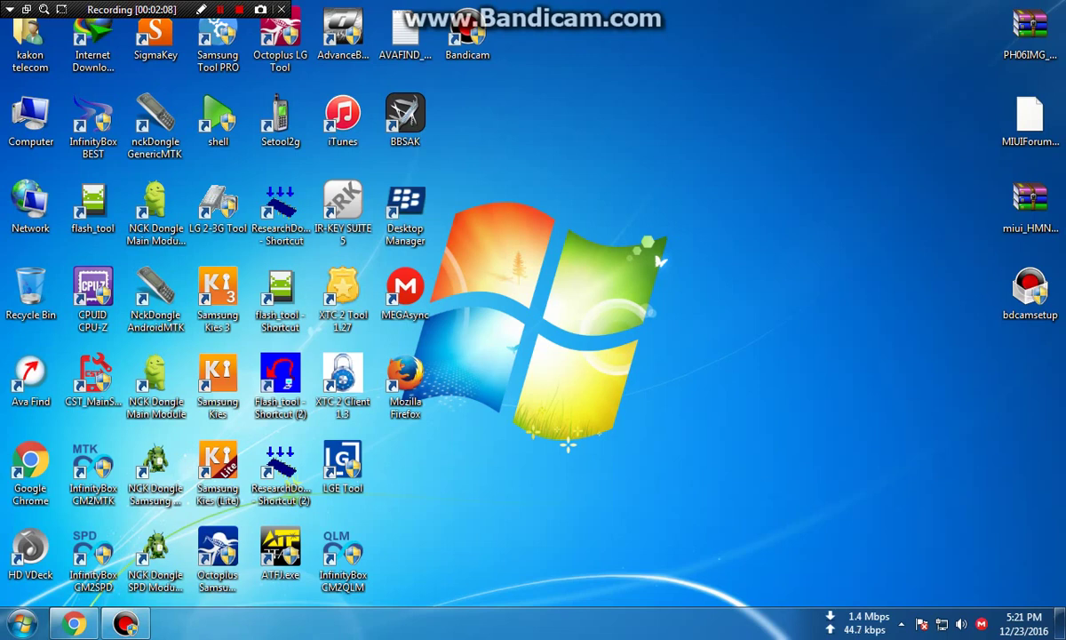
{"action": "right_click", "coordinate": [724, 102]}
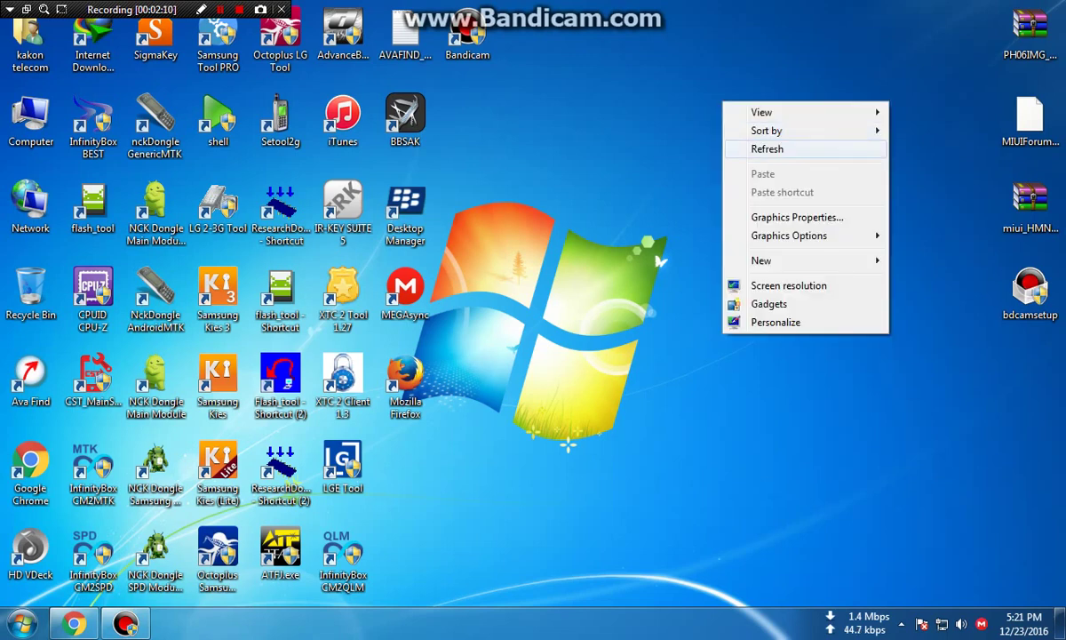
{"action": "left_click", "coordinate": [765, 148]}
{"action": "right_click", "coordinate": [721, 91]}
{"action": "left_click", "coordinate": [764, 137]}
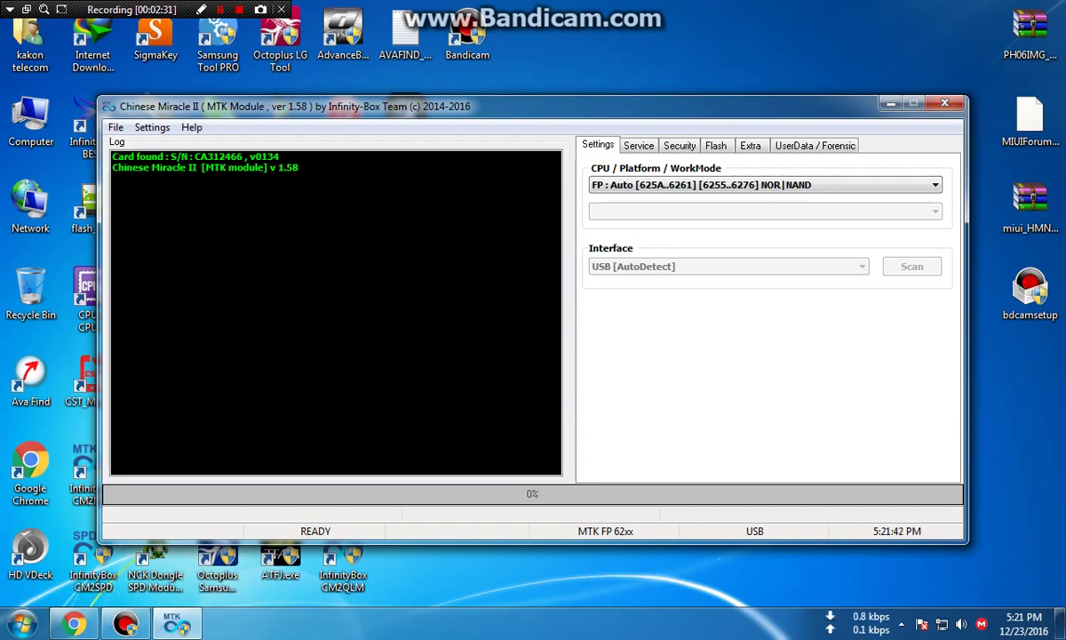
In Chinese Miracle II, set the platform to SP : Auto NAND|eMMC and identify the phone with phone, extended and security info all enabled.
{"action": "left_click", "coordinate": [935, 185]}
{"action": "key", "text": "Return"}
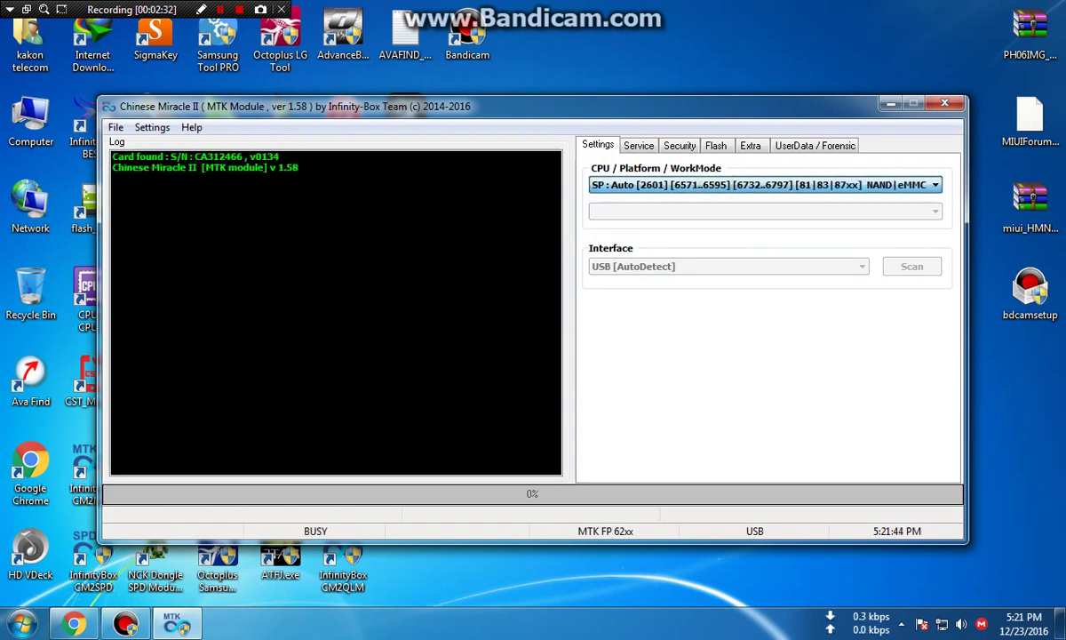
{"action": "left_click", "coordinate": [639, 145]}
{"action": "left_click", "coordinate": [778, 180]}
{"action": "left_click", "coordinate": [778, 198]}
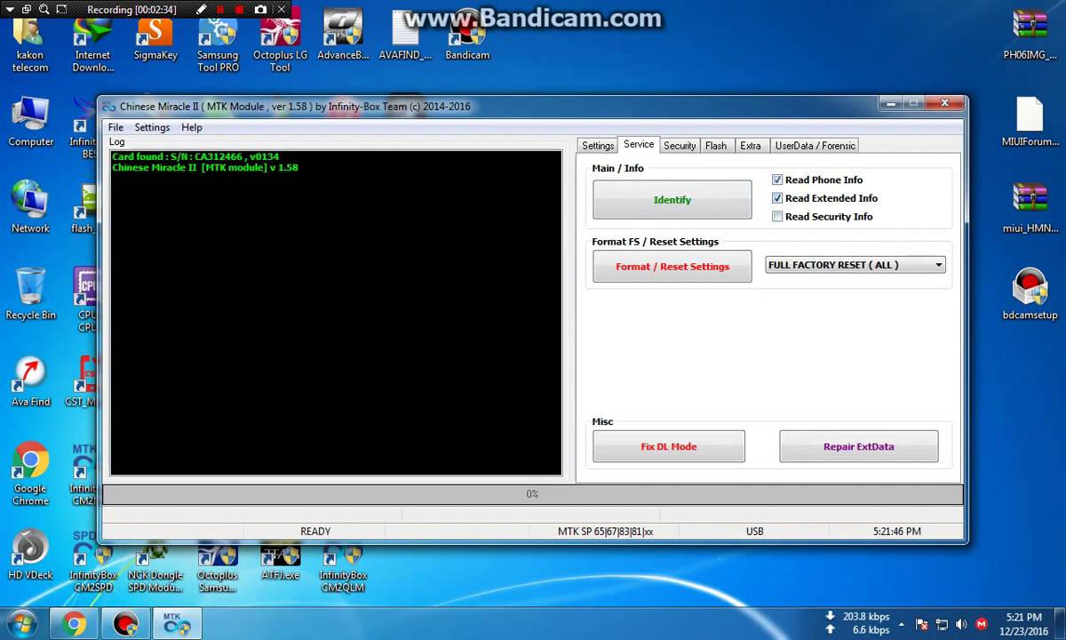
{"action": "key", "text": "Tab"}
{"action": "key", "text": "space"}
{"action": "key", "text": "Tab"}
{"action": "key", "text": "space"}
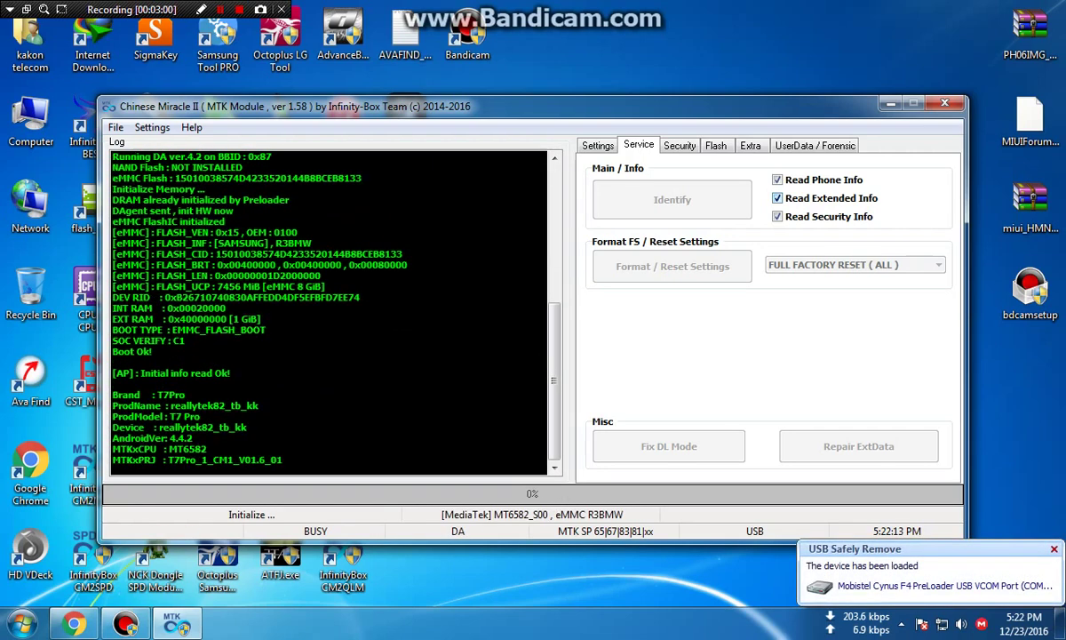
Browse in Windows Explorer to the SYMPHONY W SERIES folder under ALL CHINA FLASH FILE on the All SOFT (F:) drive.
{"action": "double_click", "coordinate": [31, 121]}
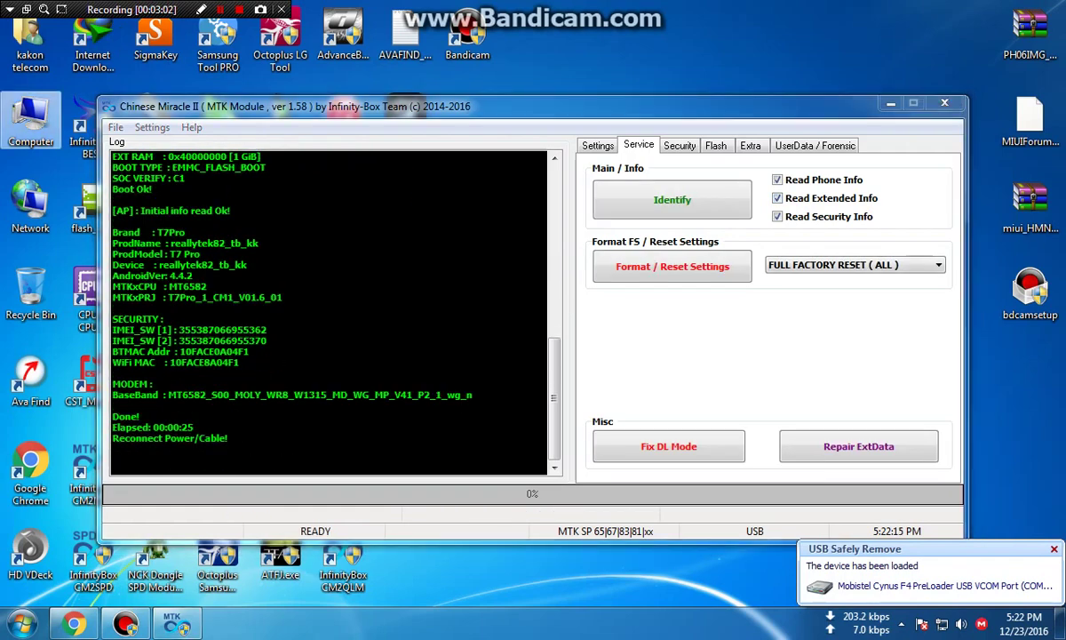
{"action": "double_click", "coordinate": [782, 213]}
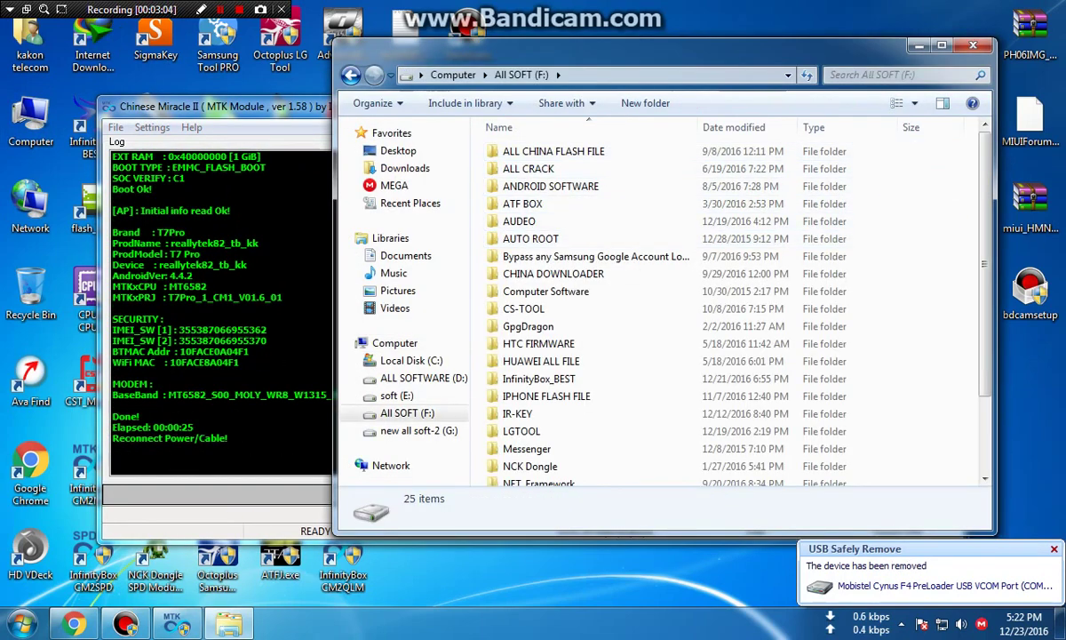
{"action": "double_click", "coordinate": [569, 146]}
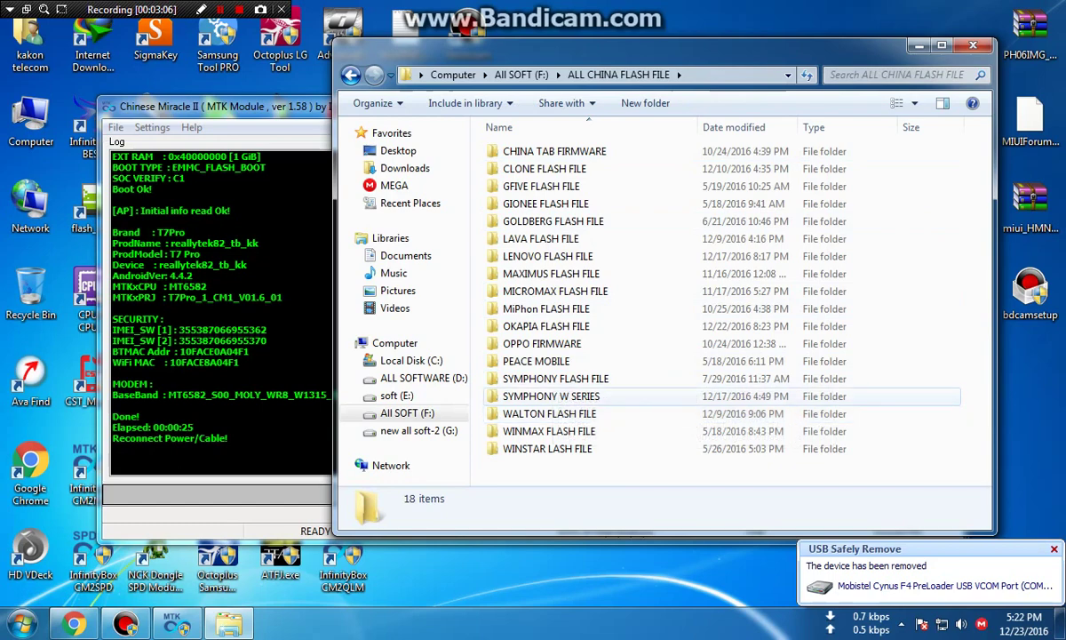
{"action": "double_click", "coordinate": [551, 395]}
{"action": "scroll", "coordinate": [551, 371], "scroll_direction": "down", "scroll_amount": 2}
{"action": "scroll", "coordinate": [551, 372], "scroll_direction": "down", "scroll_amount": 2}
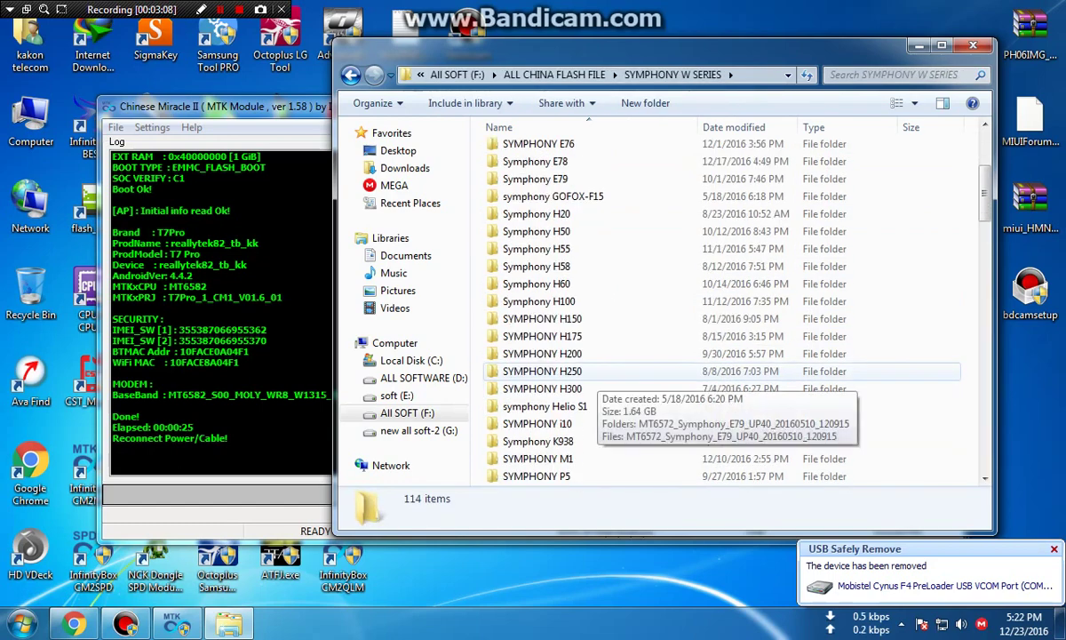
Check the phone's brand line in the Chinese Miracle II log and open the matching Symphony T7 Pro folder.
{"action": "left_click", "coordinate": [147, 232]}
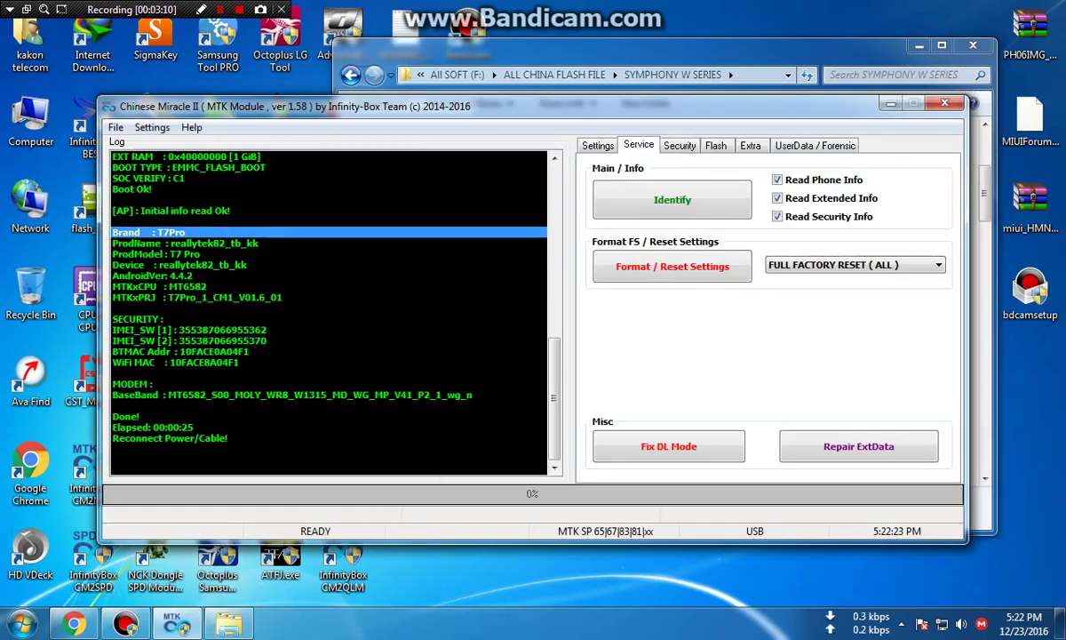
{"action": "left_click", "coordinate": [228, 624]}
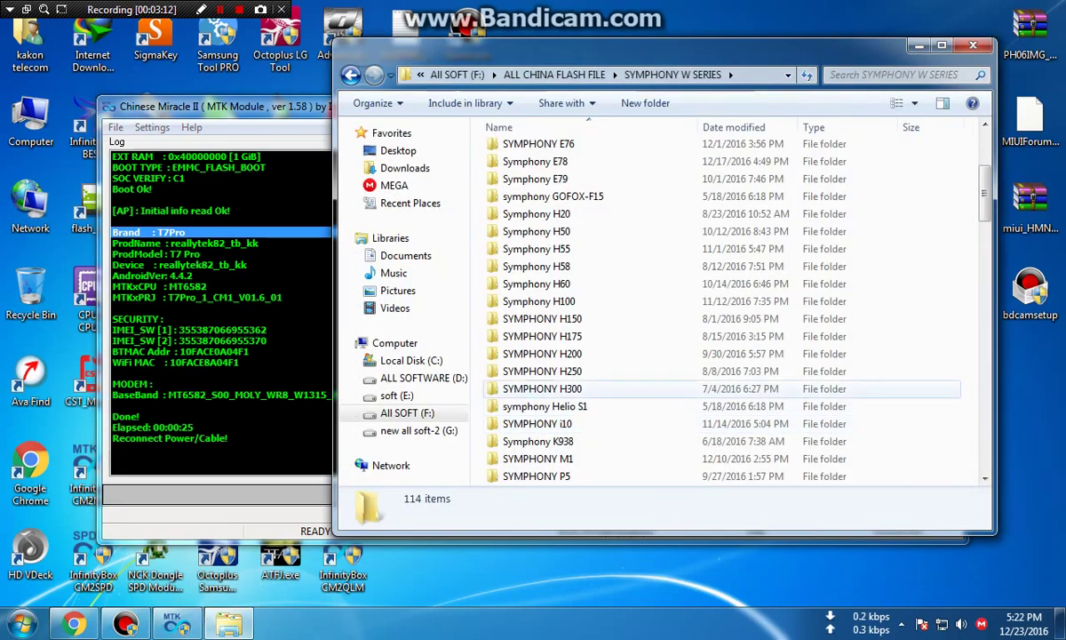
{"action": "left_click", "coordinate": [551, 389]}
{"action": "scroll", "coordinate": [551, 388], "scroll_direction": "down", "scroll_amount": 2}
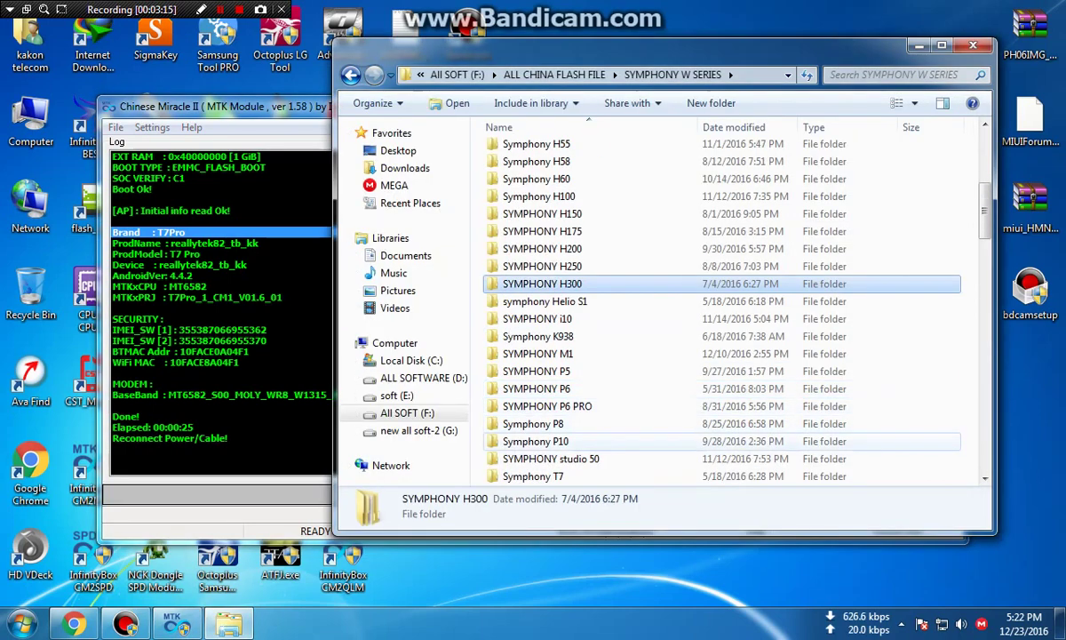
{"action": "scroll", "coordinate": [546, 408], "scroll_direction": "down", "scroll_amount": 1}
{"action": "double_click", "coordinate": [568, 442]}
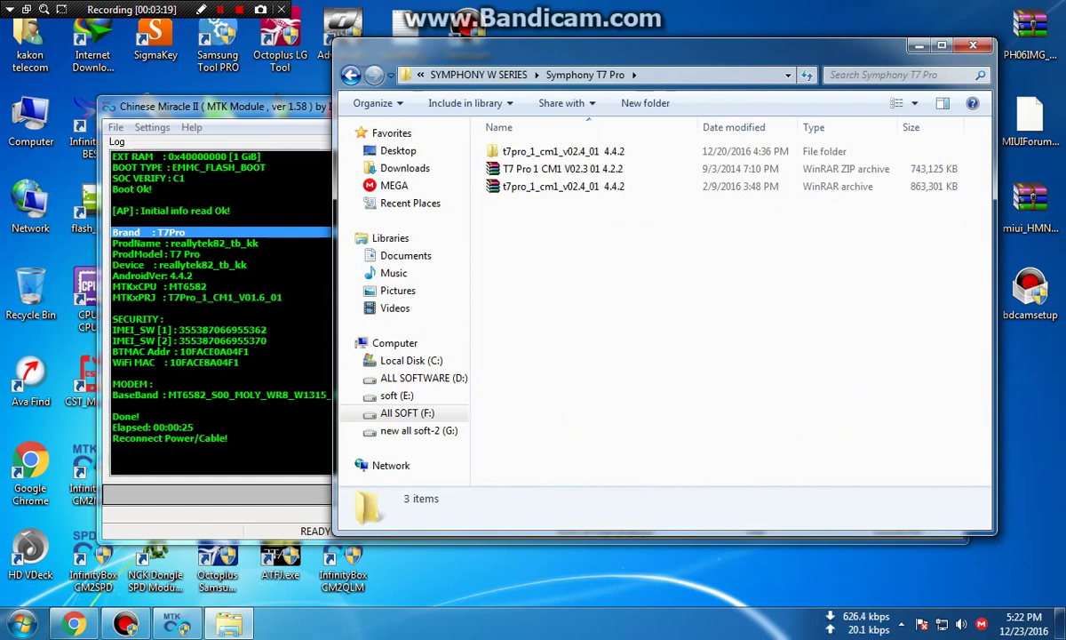
Open the Firmware folder inside t7pro_1_cm1_v02.4_01 4.4.2, copy its full path and minimize the window.
{"action": "left_click", "coordinate": [563, 152]}
{"action": "double_click", "coordinate": [563, 151]}
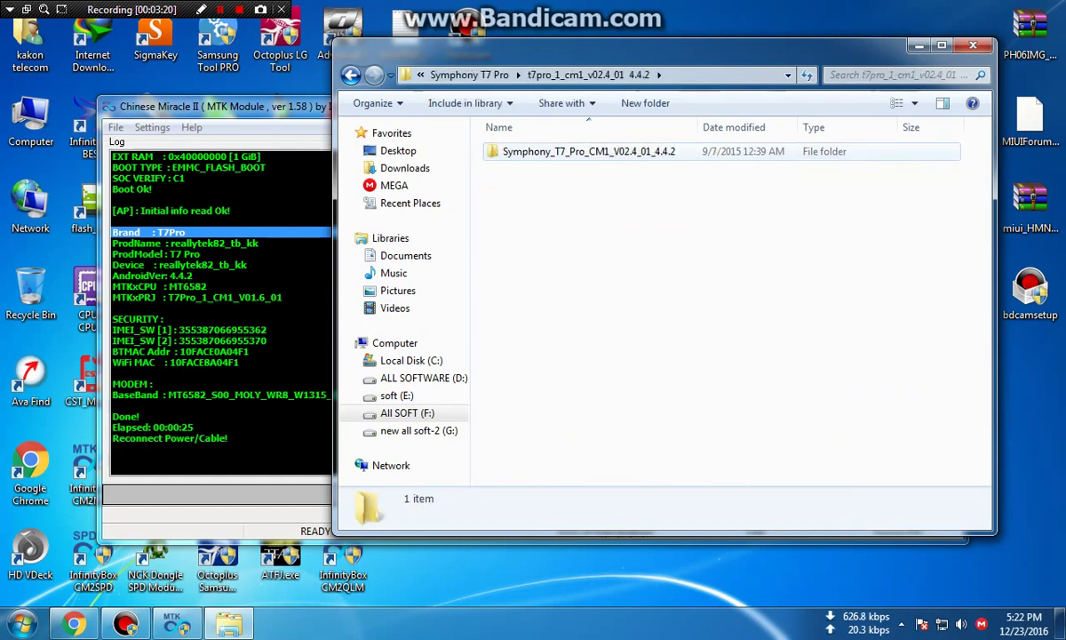
{"action": "double_click", "coordinate": [551, 151]}
{"action": "double_click", "coordinate": [528, 168]}
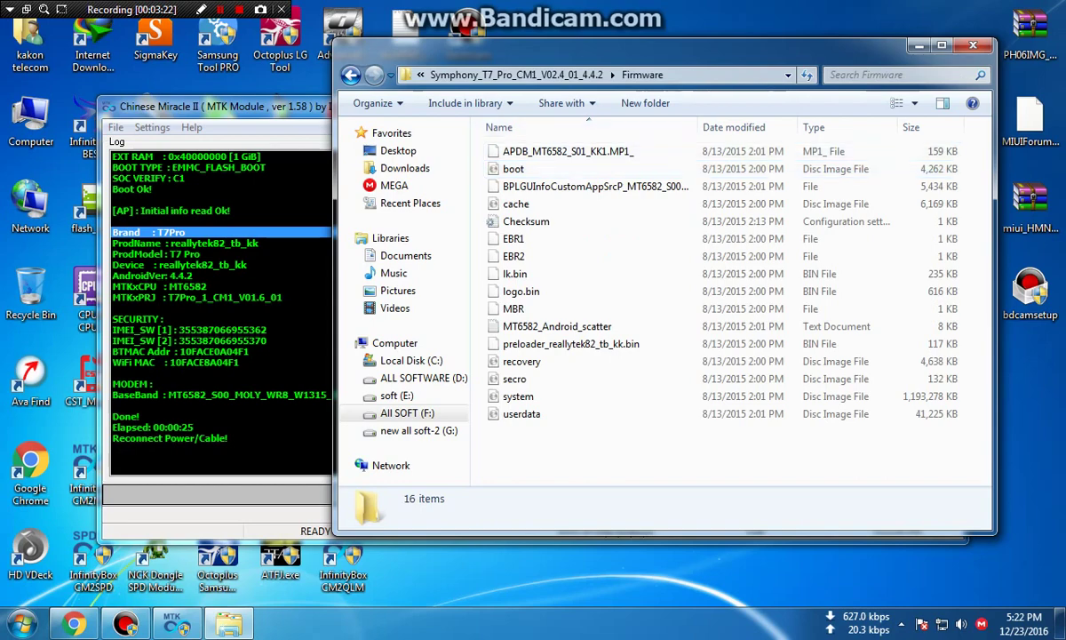
{"action": "left_click", "coordinate": [745, 75]}
{"action": "right_click", "coordinate": [745, 75]}
{"action": "left_click", "coordinate": [784, 123]}
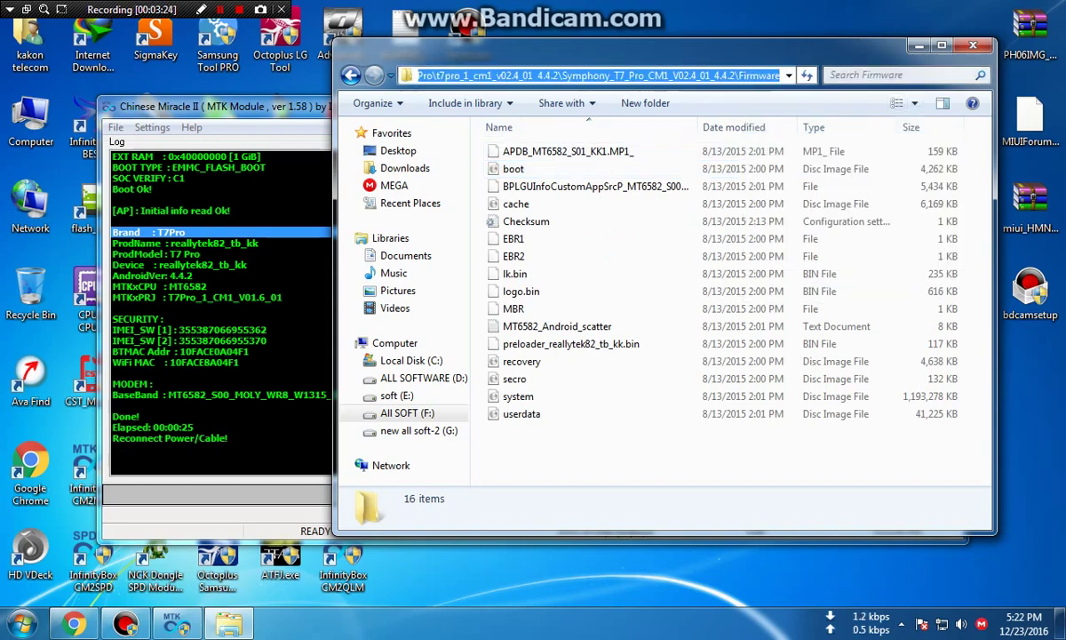
{"action": "left_click", "coordinate": [919, 44]}
Run the hardware test on the phone with the FlashIC, RAM and Other tests enabled.
{"action": "left_click", "coordinate": [750, 145]}
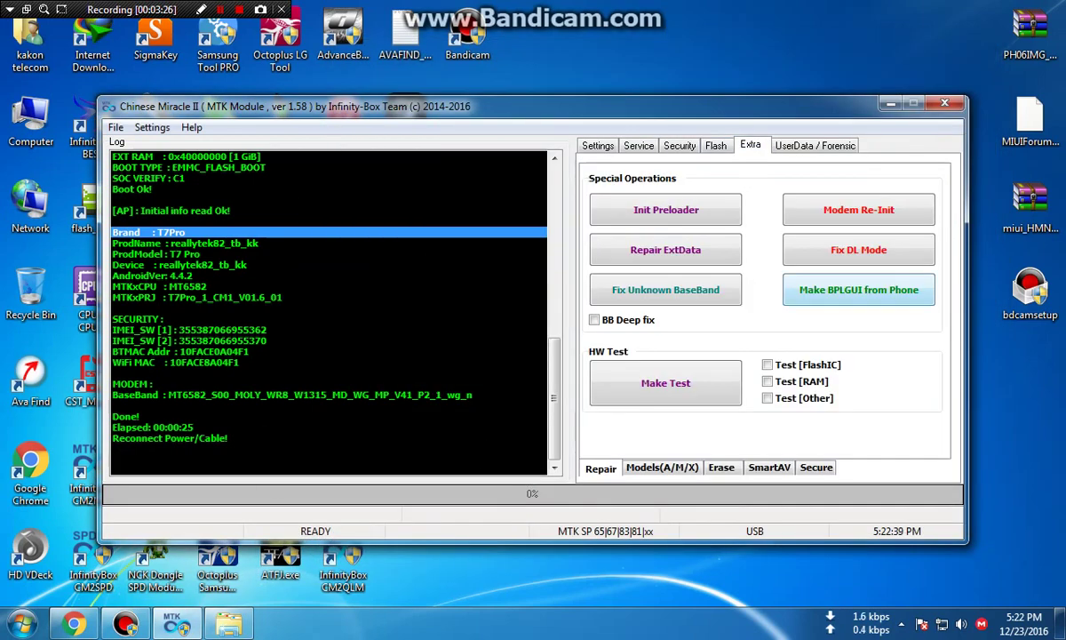
{"action": "left_click", "coordinate": [768, 381]}
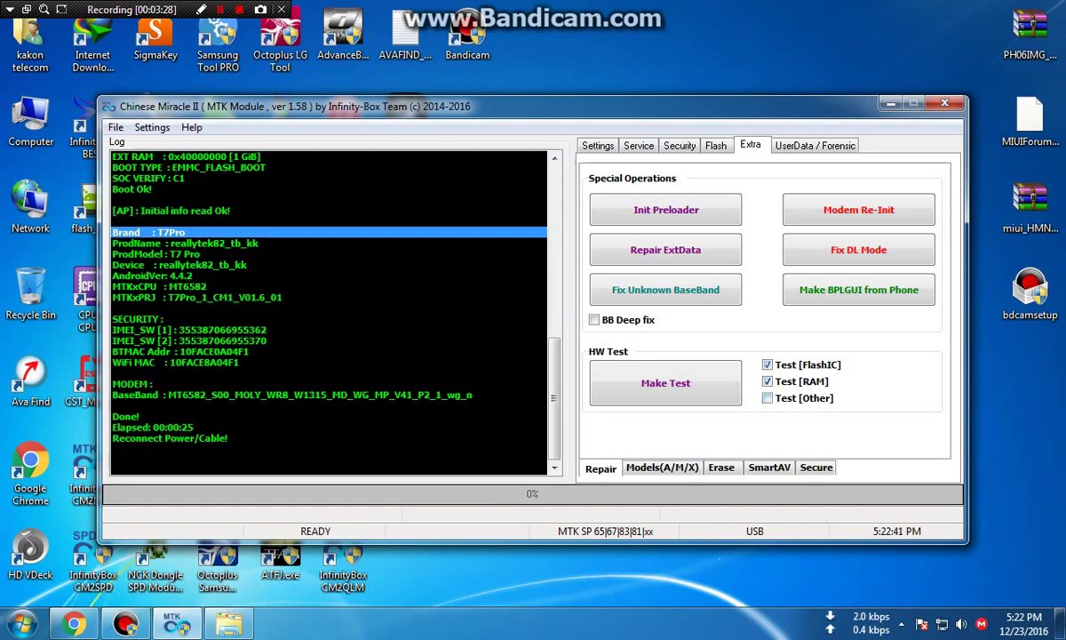
{"action": "left_click", "coordinate": [768, 398]}
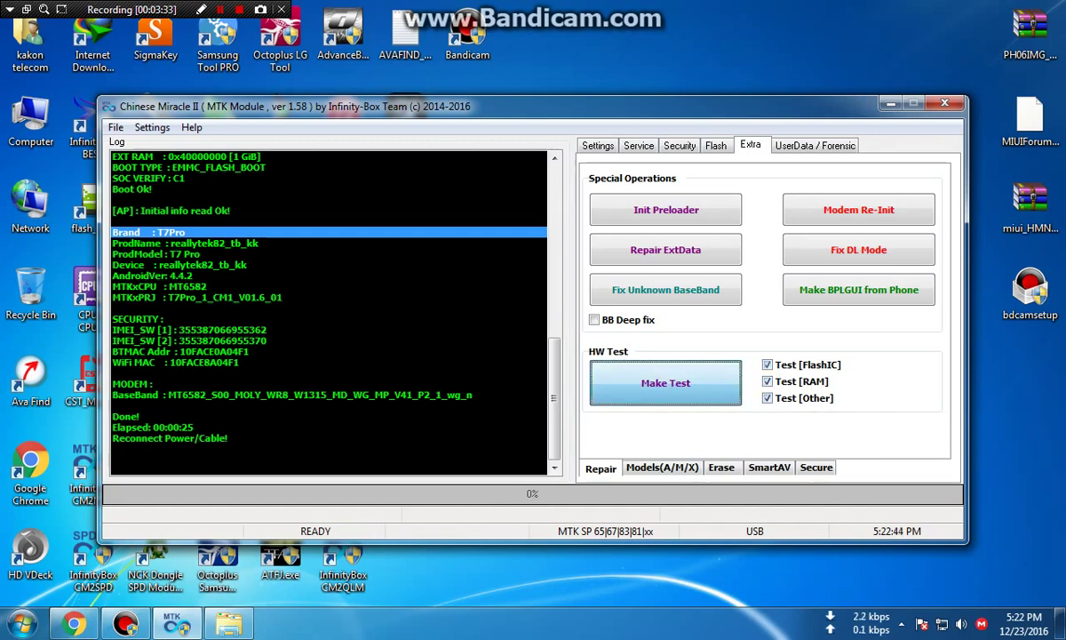
{"action": "left_click", "coordinate": [666, 383]}
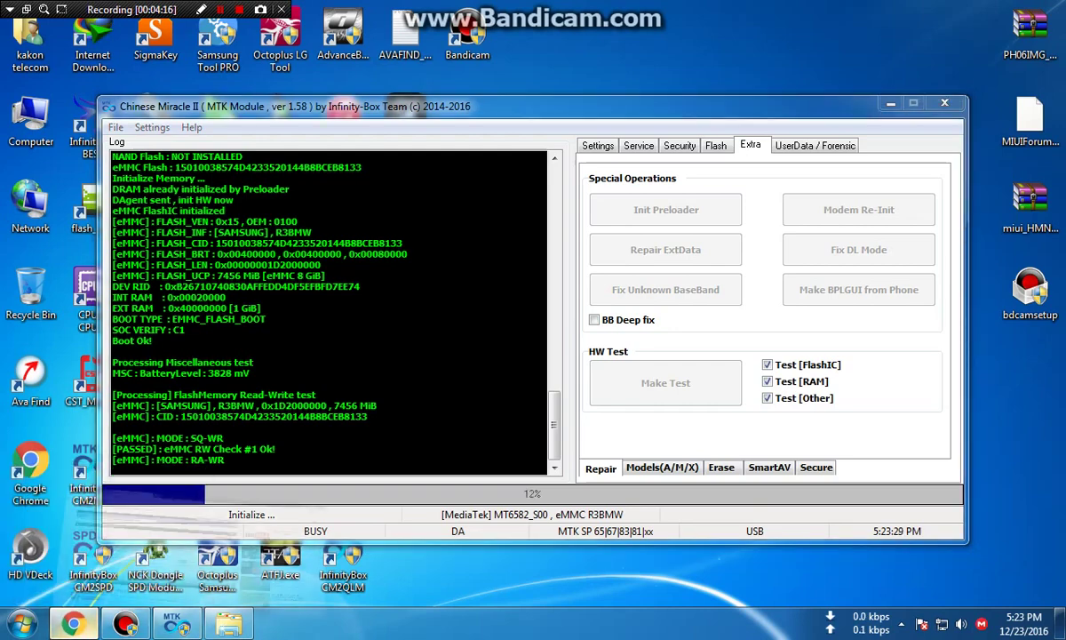
Switch to Google Chrome and search Google in the new tab for "huawei y511-u30 firmware".
{"action": "left_click", "coordinate": [73, 623]}
{"action": "left_click", "coordinate": [338, 12]}
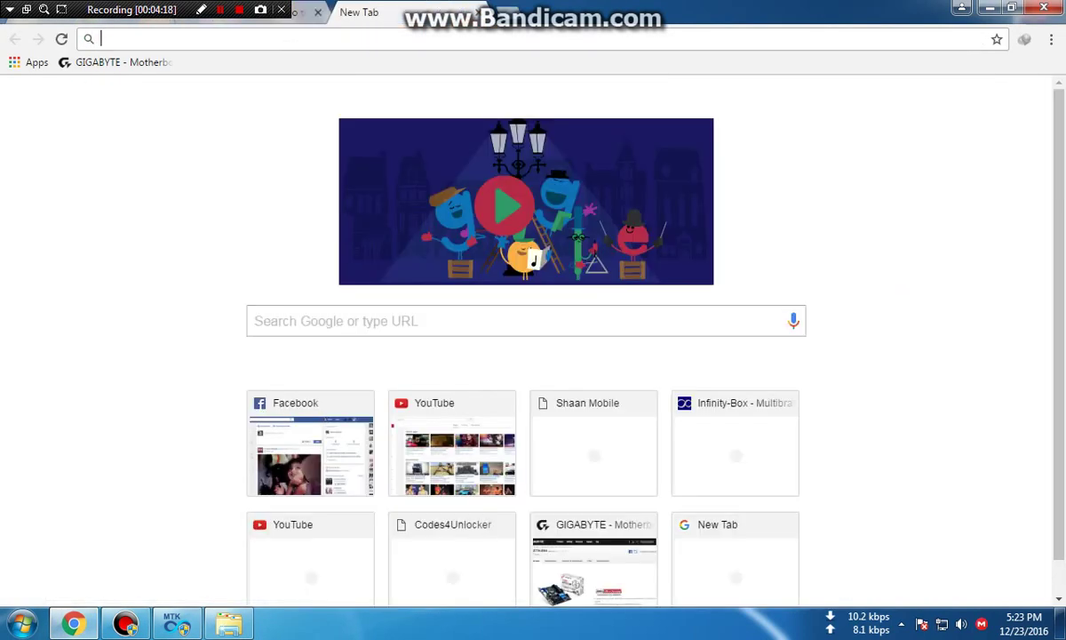
{"action": "type", "text": "huawei"}
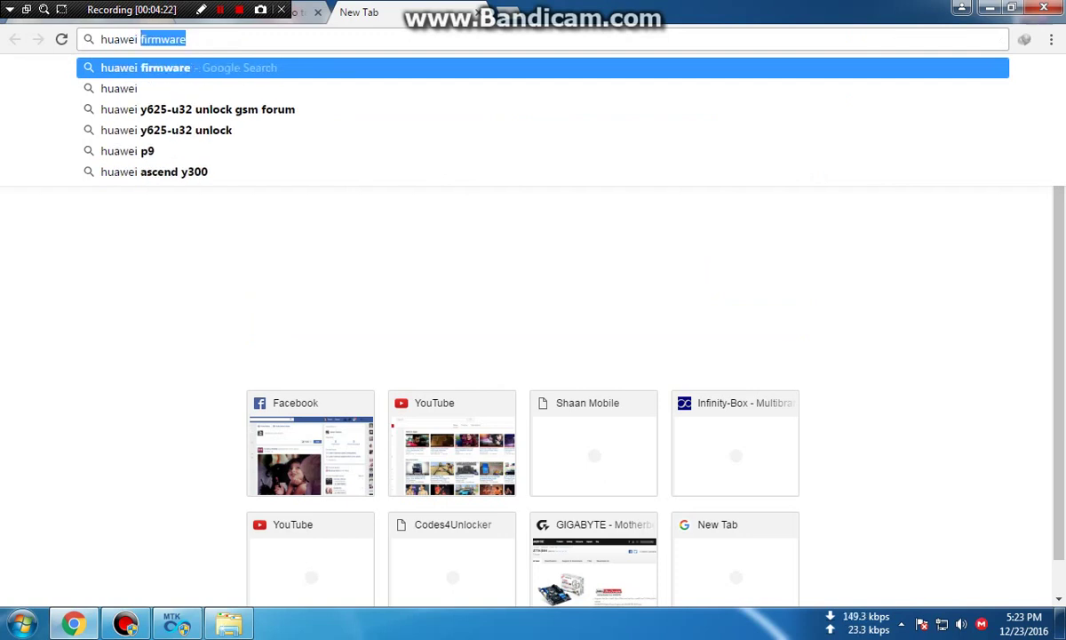
{"action": "type", "text": " y5"}
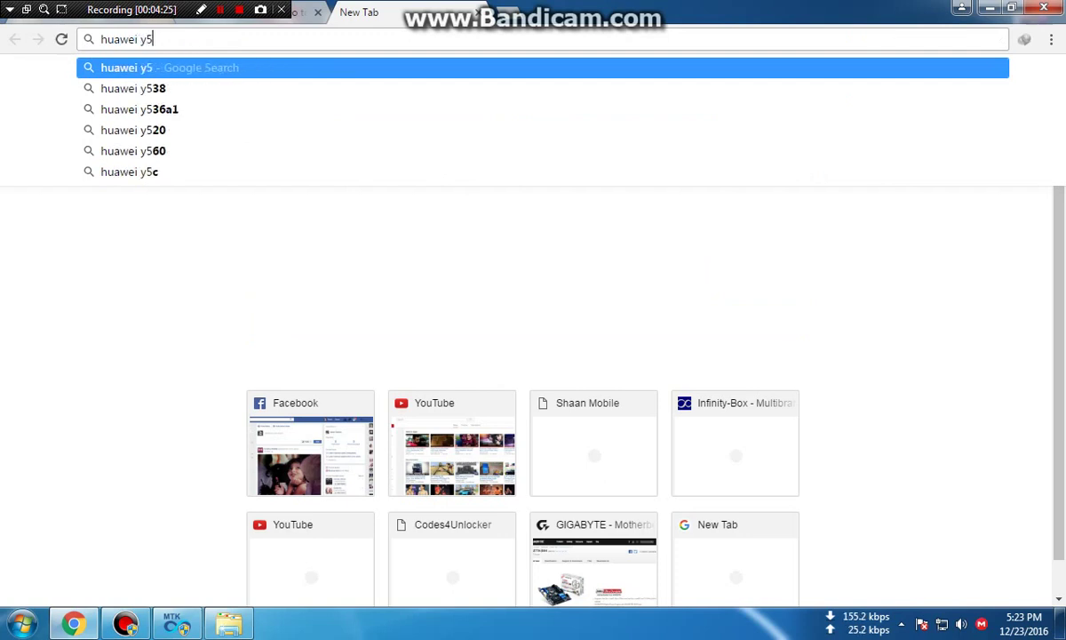
{"action": "type", "text": "11-"}
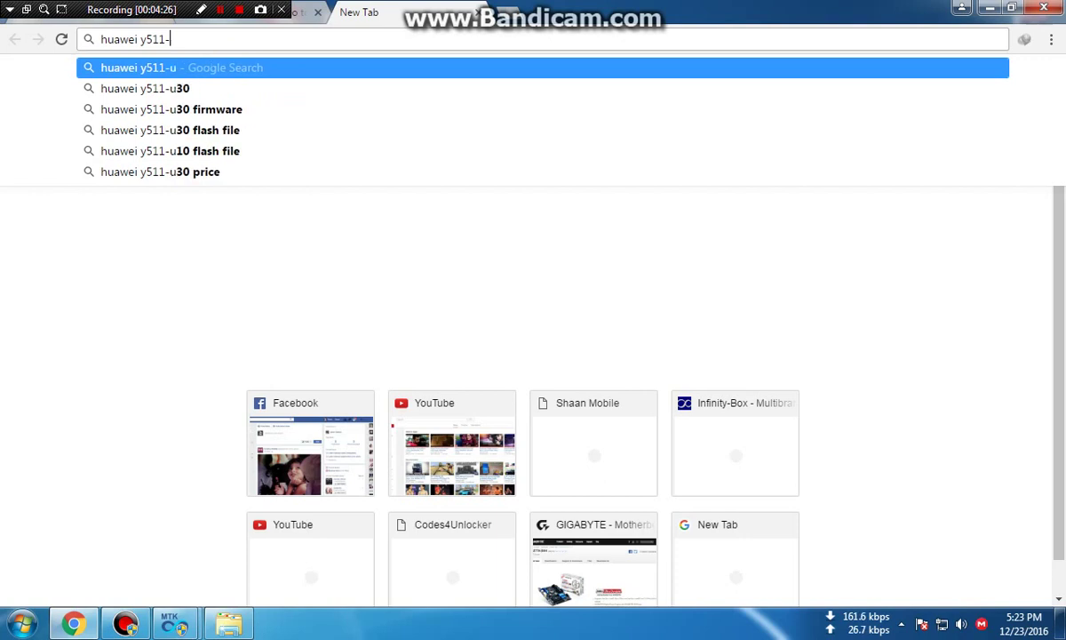
{"action": "type", "text": "u3"}
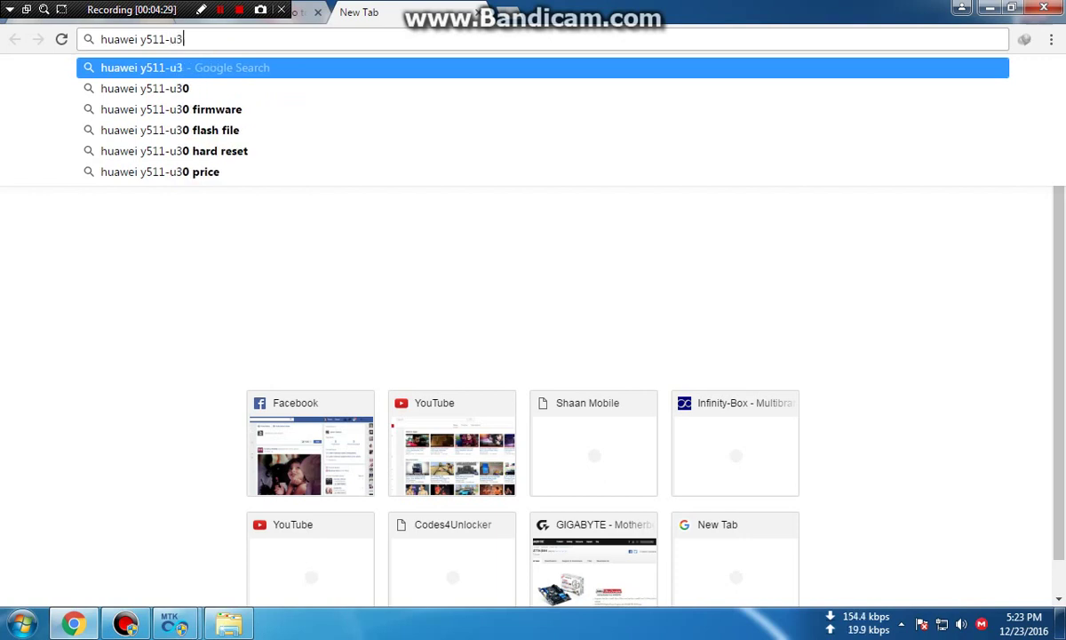
{"action": "type", "text": "0"}
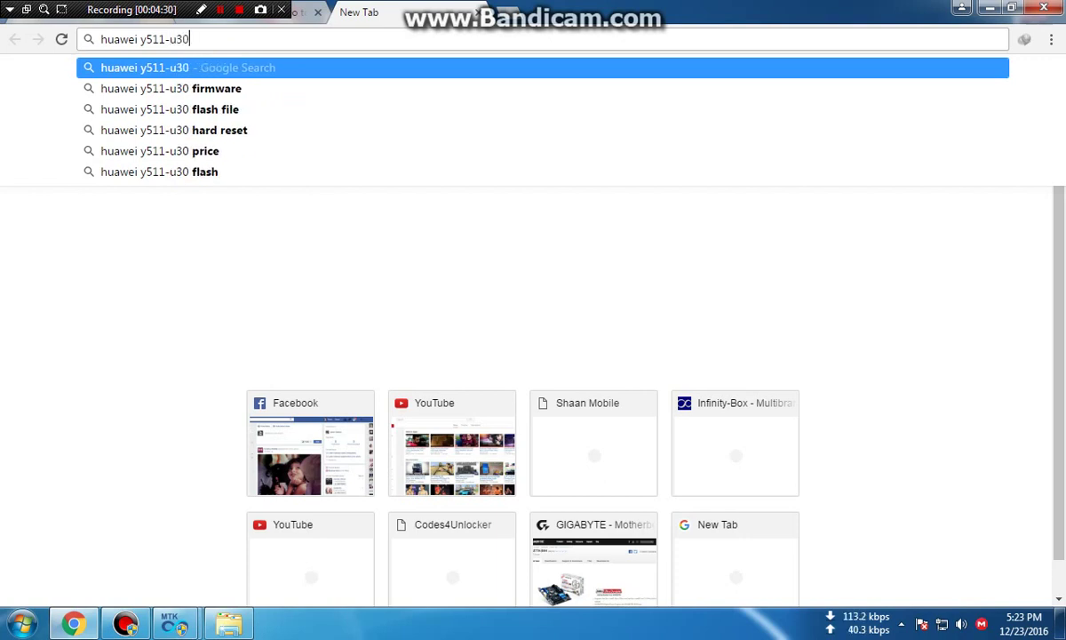
{"action": "left_click", "coordinate": [79, 96]}
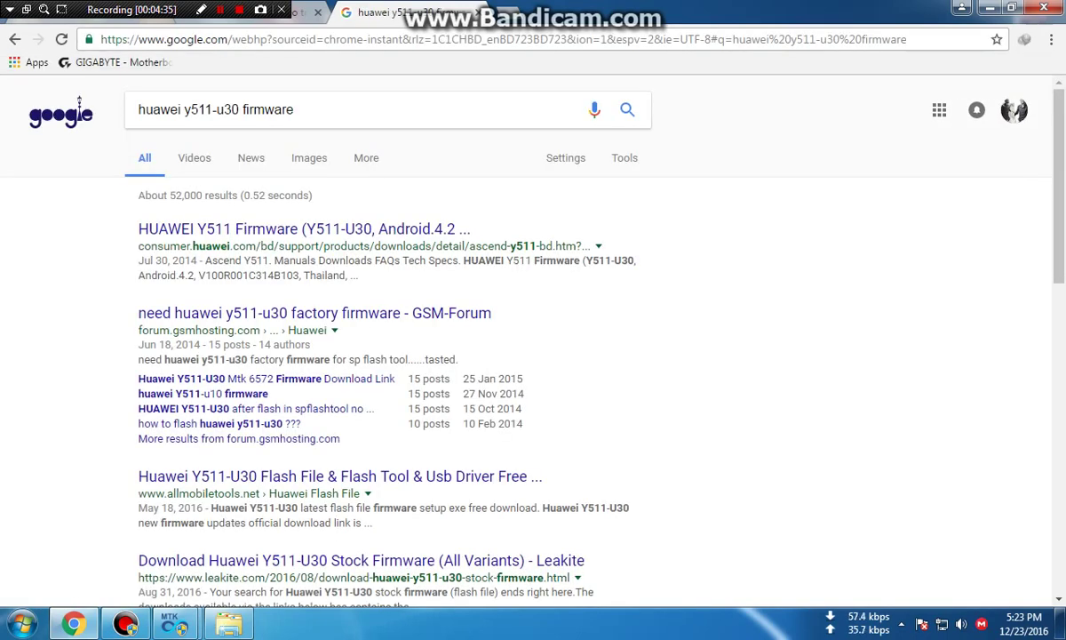
Open the Huawei Y511 firmware result and the GSM-Forum factory firmware thread in separate new tabs.
{"action": "right_click", "coordinate": [329, 228]}
{"action": "left_click", "coordinate": [373, 240]}
{"action": "right_click", "coordinate": [238, 315]}
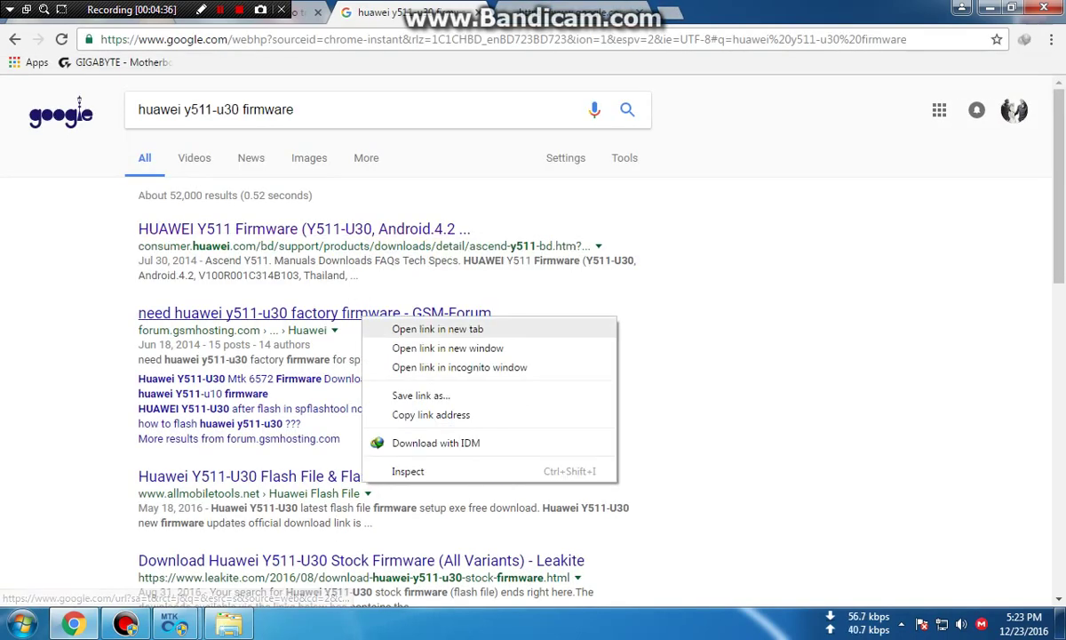
{"action": "left_click", "coordinate": [293, 330]}
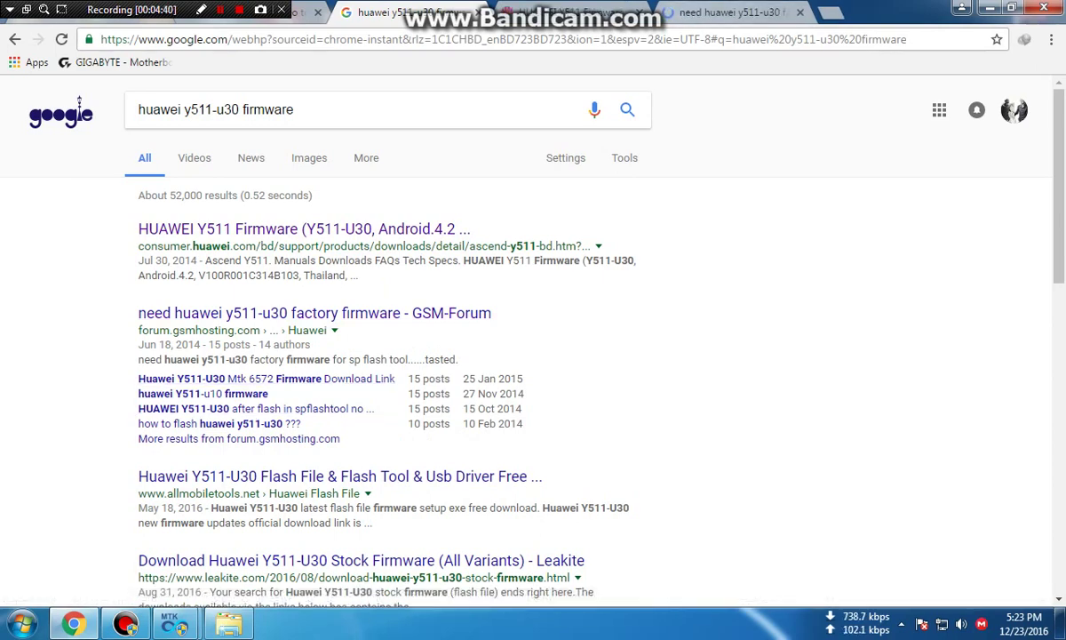
View and close the Huawei Ascend Y511 page, and check the GSM-Forum thread for Y511-U30 firmware links.
{"action": "left_click", "coordinate": [573, 13]}
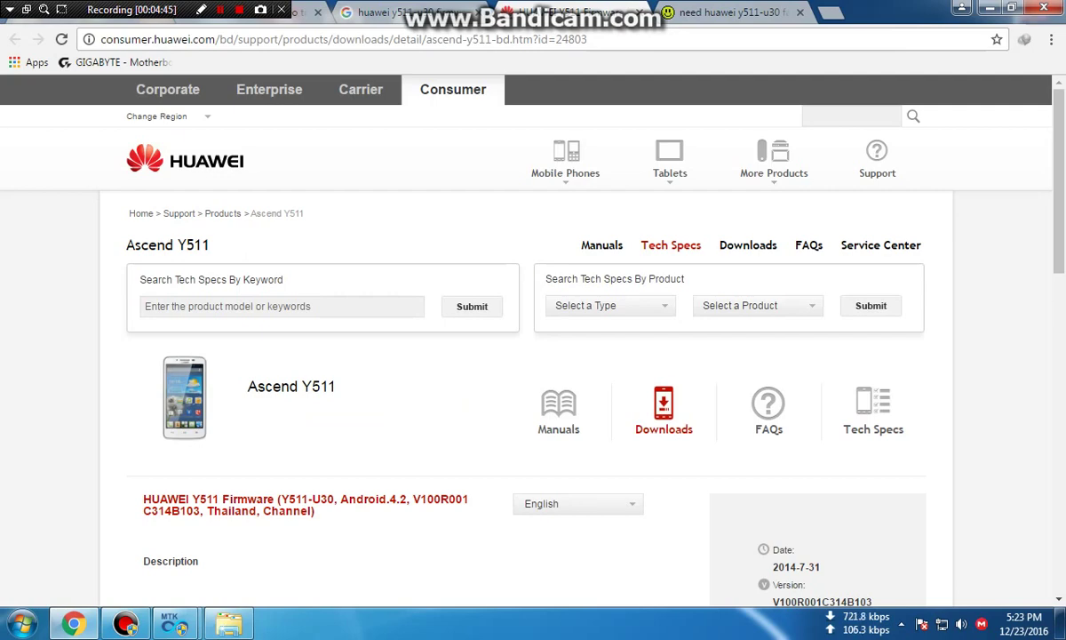
{"action": "key", "text": "ctrl+w"}
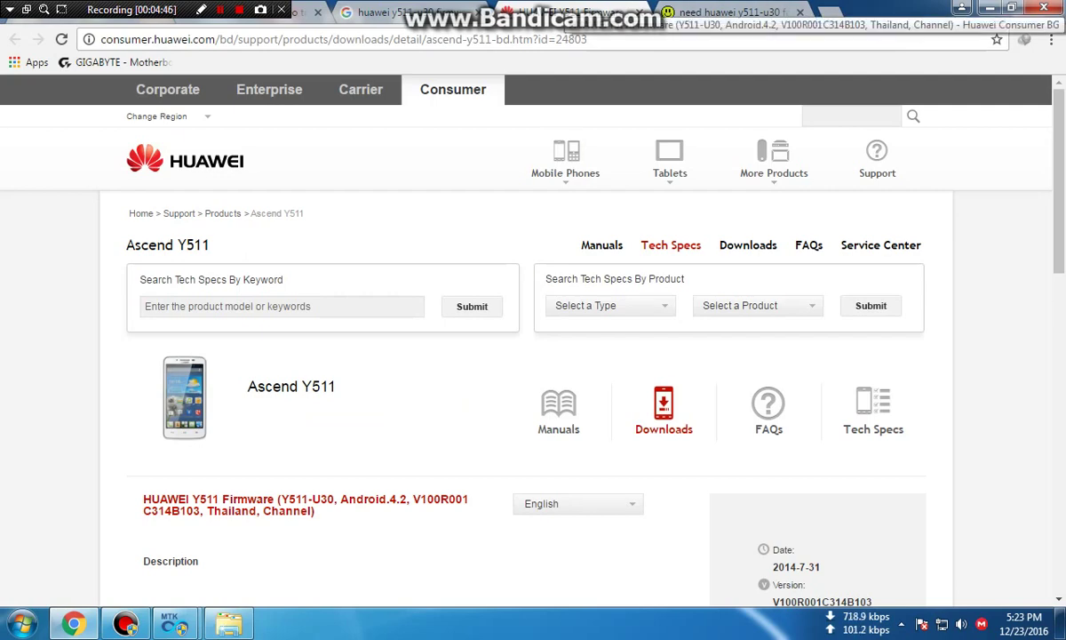
{"action": "scroll", "coordinate": [533, 355], "scroll_direction": "down", "scroll_amount": 10}
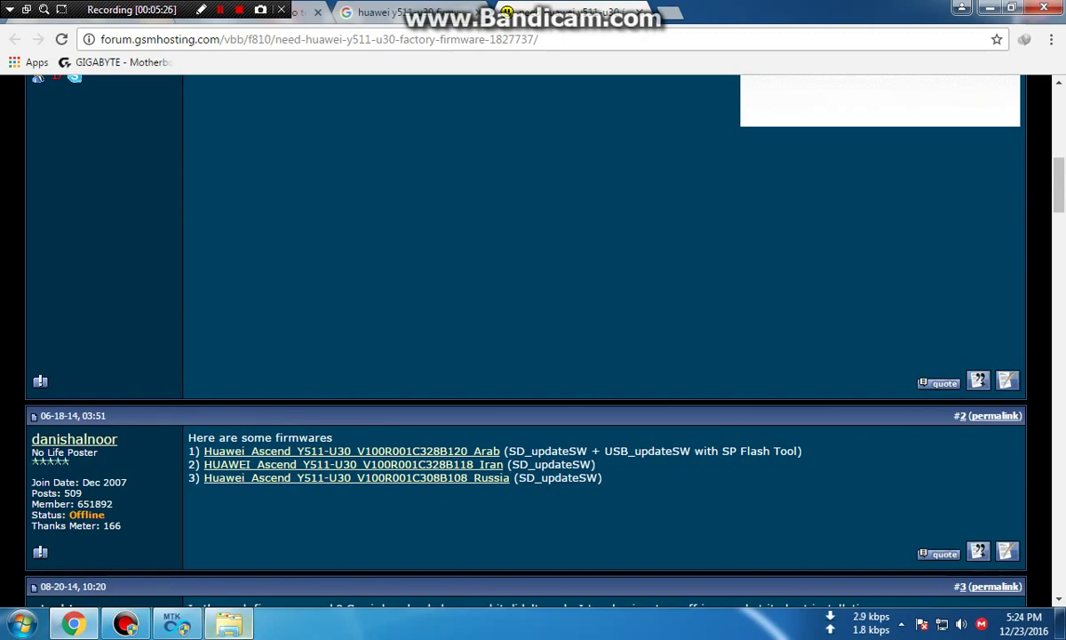
Switch to Windows Explorer, copy the full path of the Symphony T7 Pro Firmware folder and minimize the window.
{"action": "left_click", "coordinate": [229, 624]}
{"action": "left_click", "coordinate": [672, 74]}
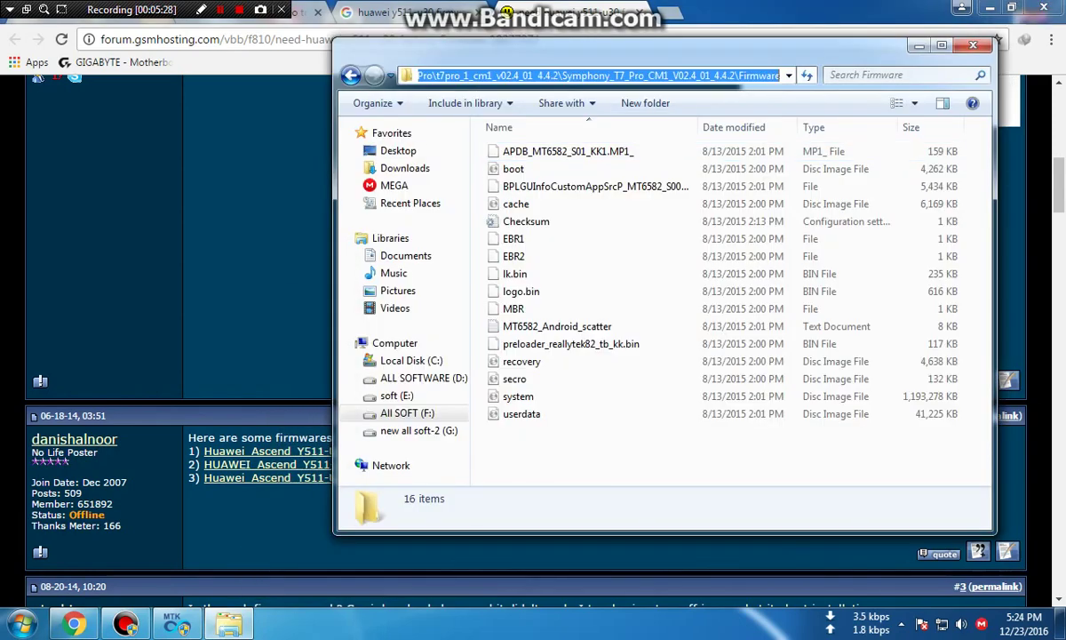
{"action": "right_click", "coordinate": [672, 75]}
{"action": "left_click", "coordinate": [702, 130]}
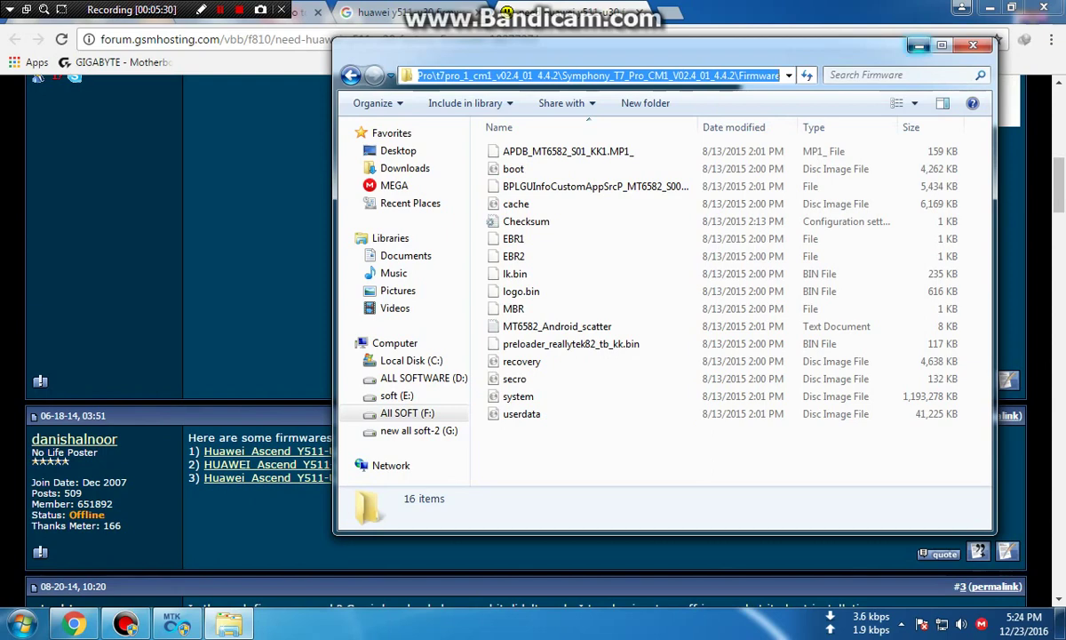
{"action": "left_click", "coordinate": [920, 45]}
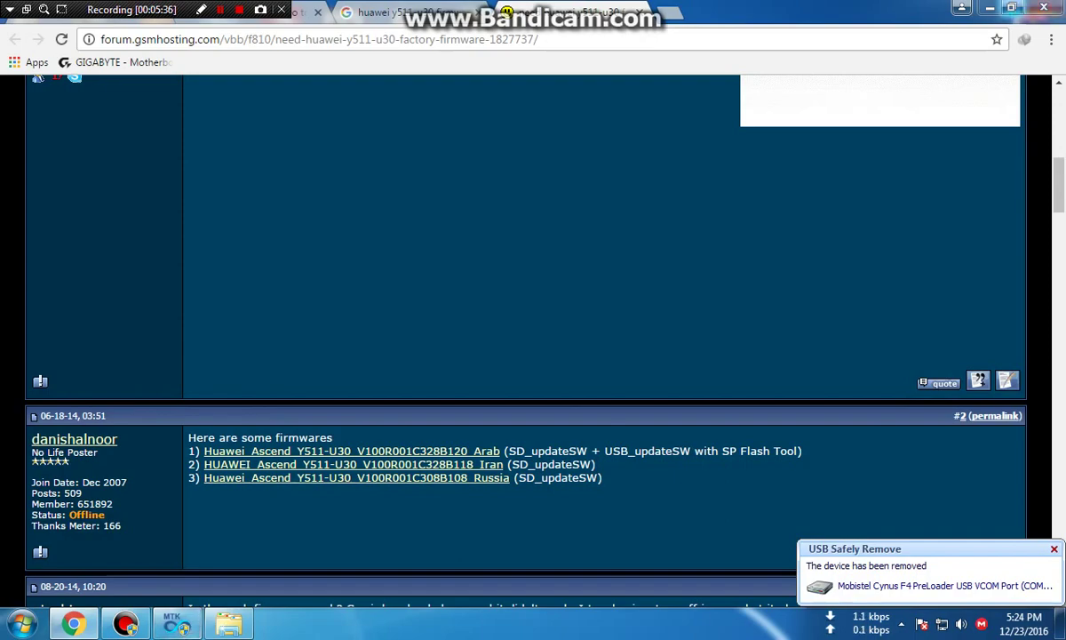
Minimize the browser and force the Chinese Miracle II MTK Module to close.
{"action": "left_click", "coordinate": [989, 8]}
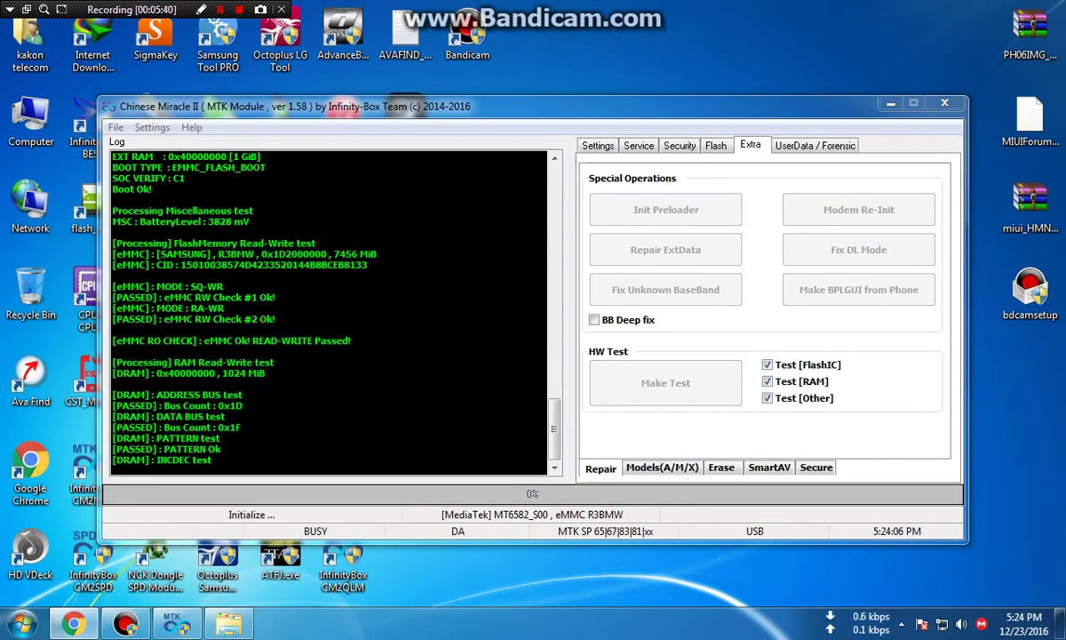
{"action": "left_click", "coordinate": [949, 107]}
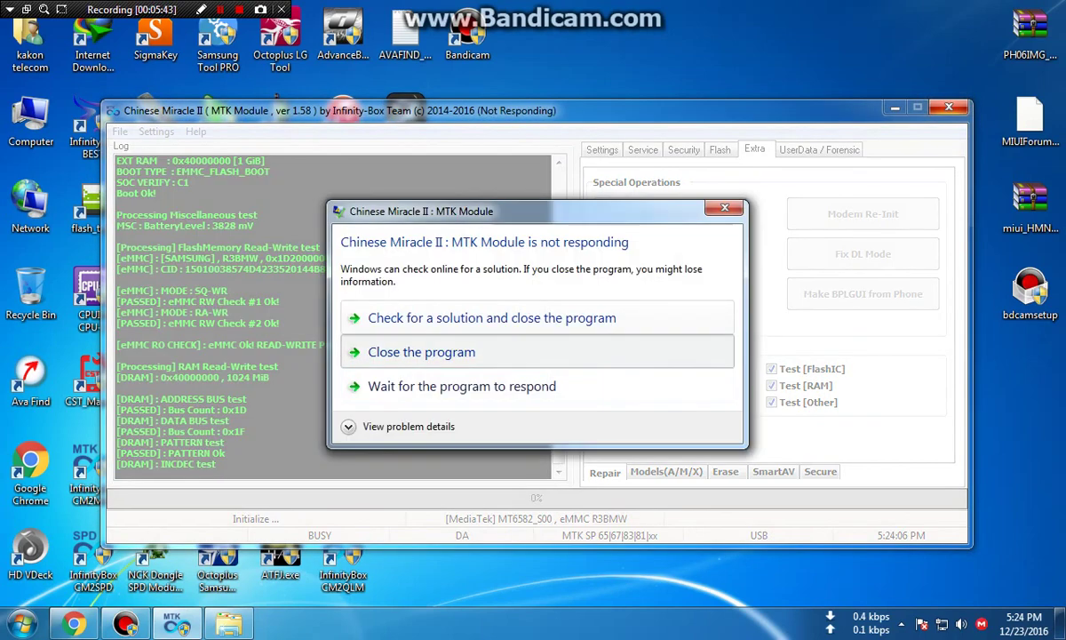
{"action": "left_click", "coordinate": [541, 352]}
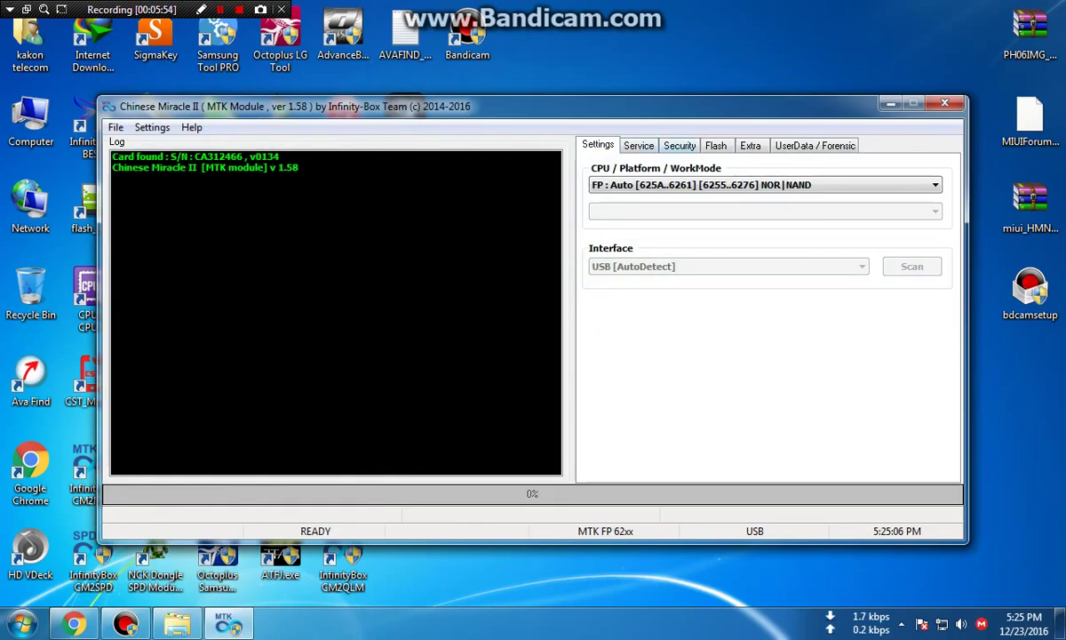
In the restarted MTK Module, set the CPU platform to SP : Auto [2601] [6571..6595] [6732..6797] [81|83|87xx] NAND|eMMC.
{"action": "left_click", "coordinate": [935, 185]}
{"action": "key", "text": "Down"}
{"action": "key", "text": "Return"}
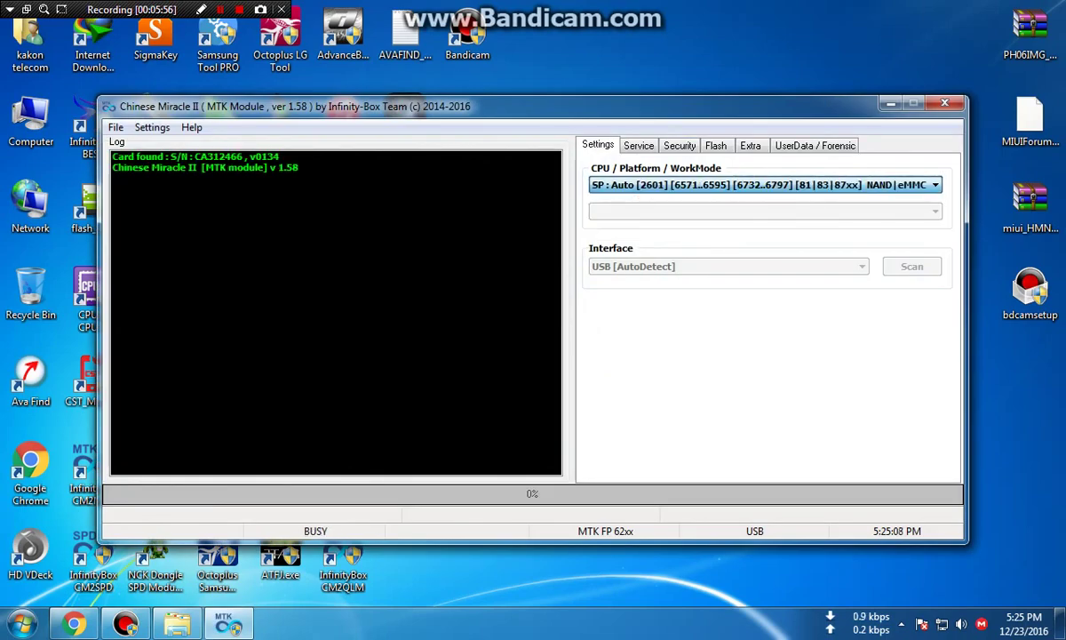
Choose scatter as the flash source and load MT6582_Android_scatter.txt from the copied Firmware folder path.
{"action": "left_click", "coordinate": [598, 217]}
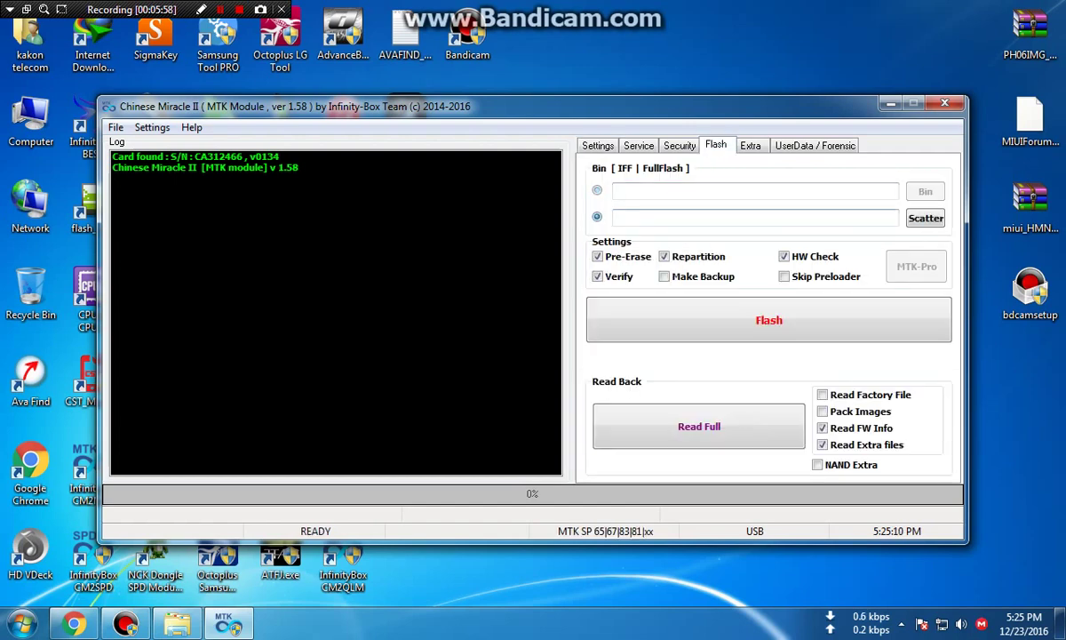
{"action": "left_click", "coordinate": [925, 218]}
{"action": "key", "text": "Return"}
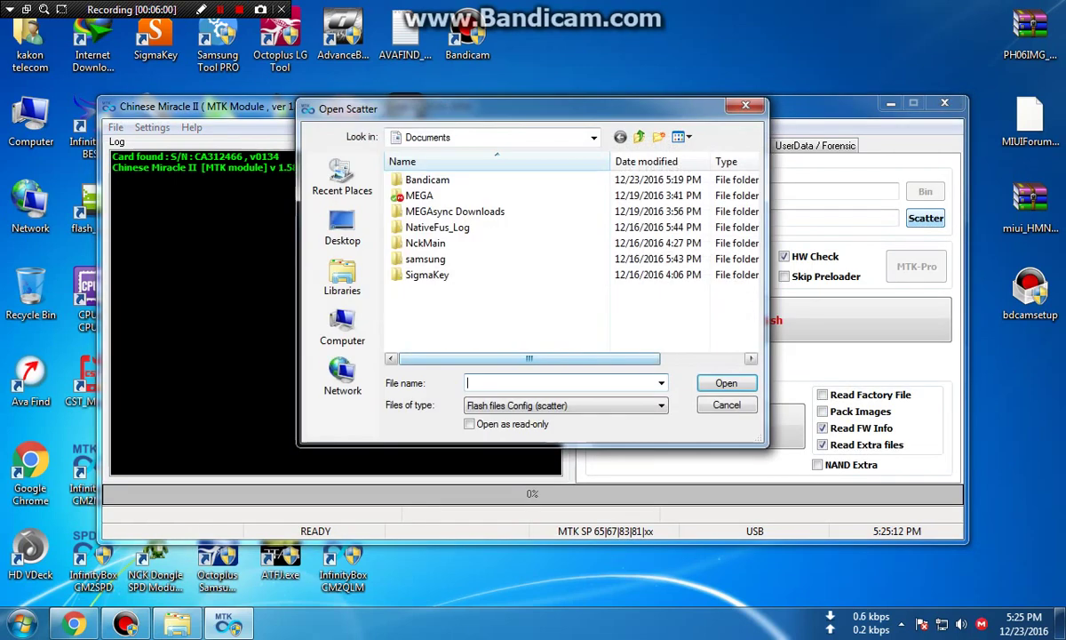
{"action": "right_click", "coordinate": [633, 381]}
{"action": "left_click", "coordinate": [672, 219]}
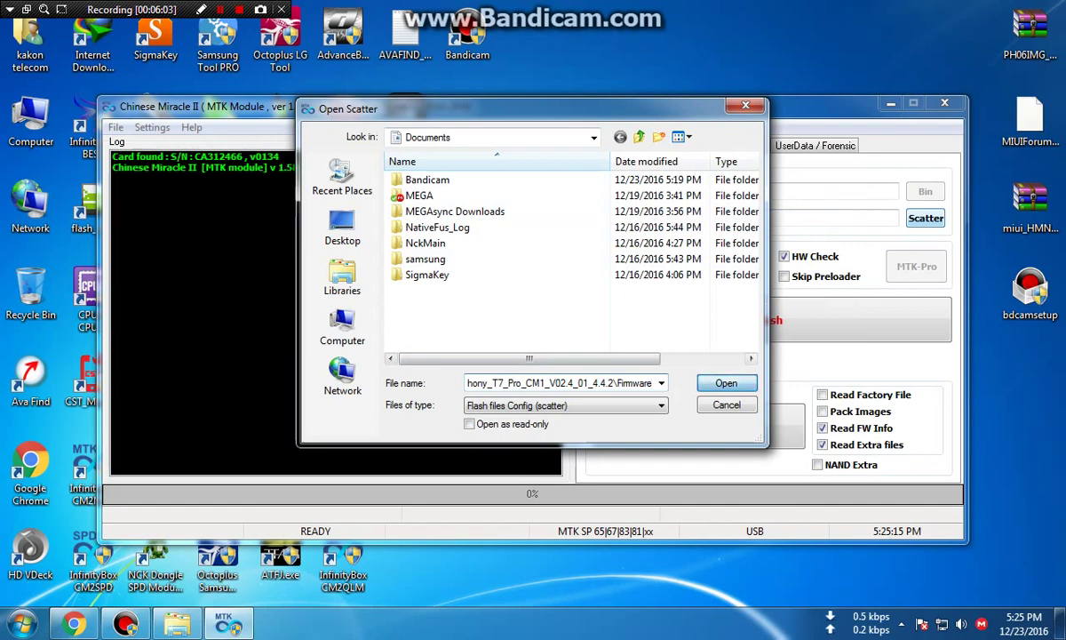
{"action": "left_click", "coordinate": [726, 383]}
{"action": "left_click", "coordinate": [459, 180]}
{"action": "left_click", "coordinate": [726, 383]}
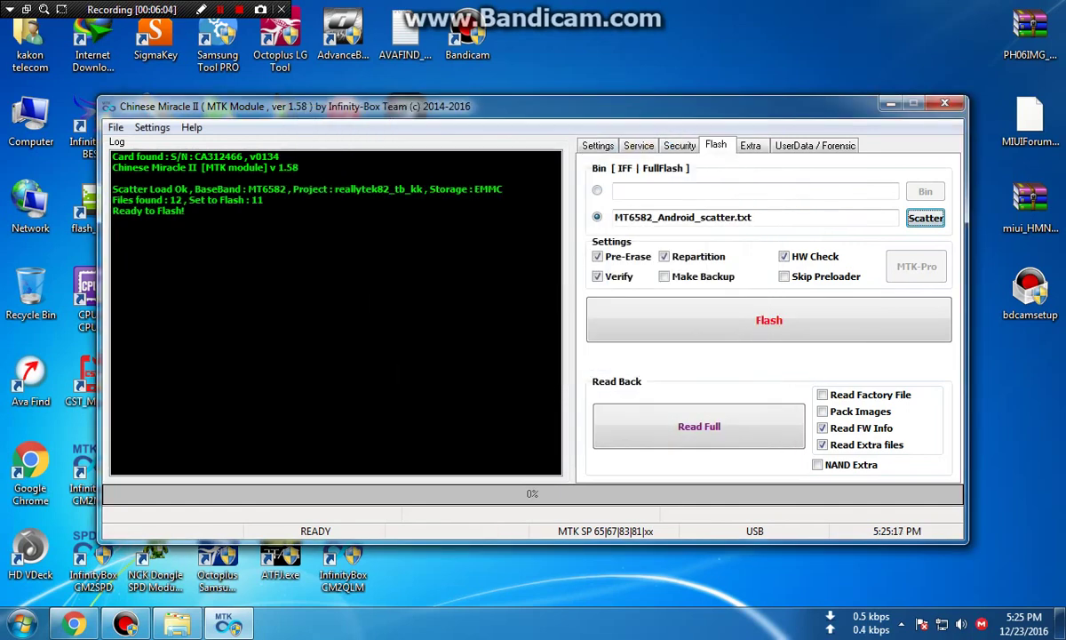
Disable Verify and start flashing the loaded firmware to the phone.
{"action": "left_click", "coordinate": [598, 276]}
{"action": "left_click", "coordinate": [769, 320]}
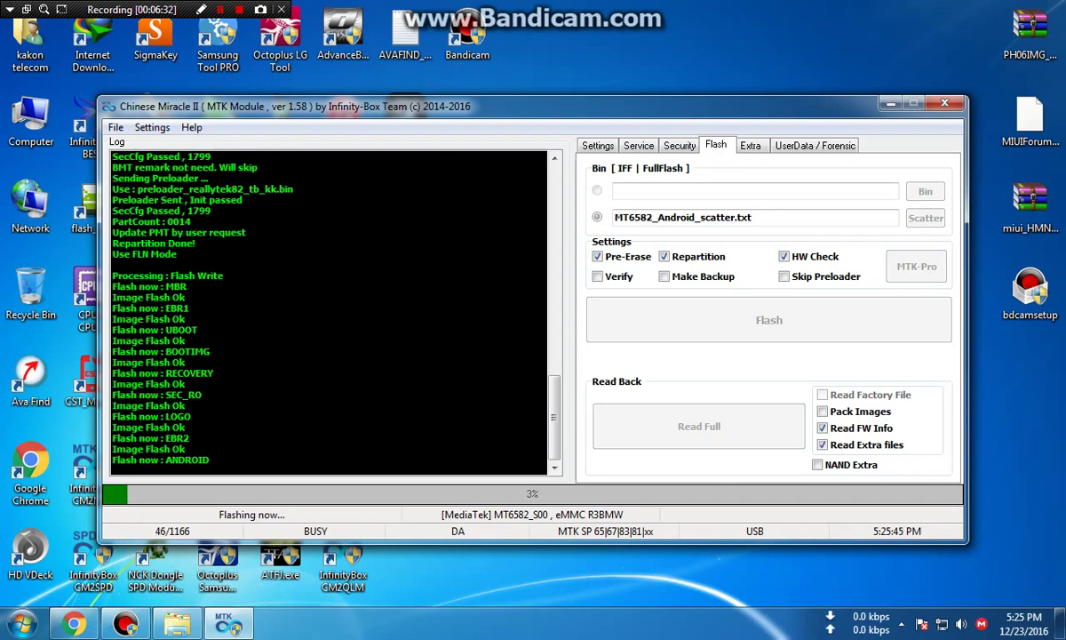
Return to Chrome and read the replies below the firmware links in the GSM-Forum thread.
{"action": "left_click", "coordinate": [74, 623]}
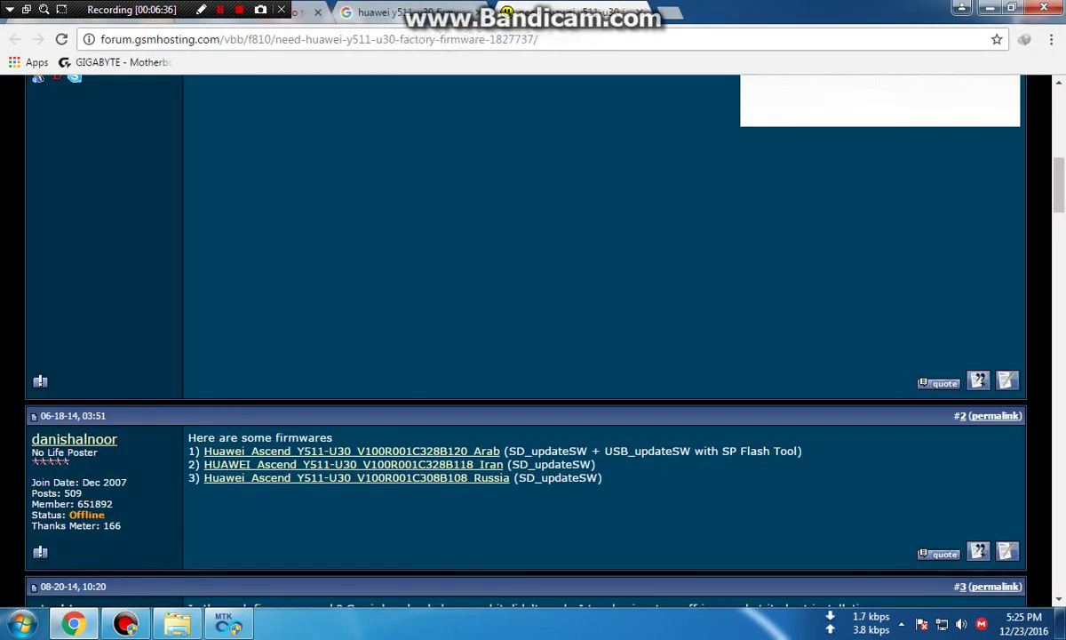
{"action": "scroll", "coordinate": [524, 338], "scroll_direction": "down", "scroll_amount": 2}
{"action": "scroll", "coordinate": [524, 337], "scroll_direction": "down", "scroll_amount": 2}
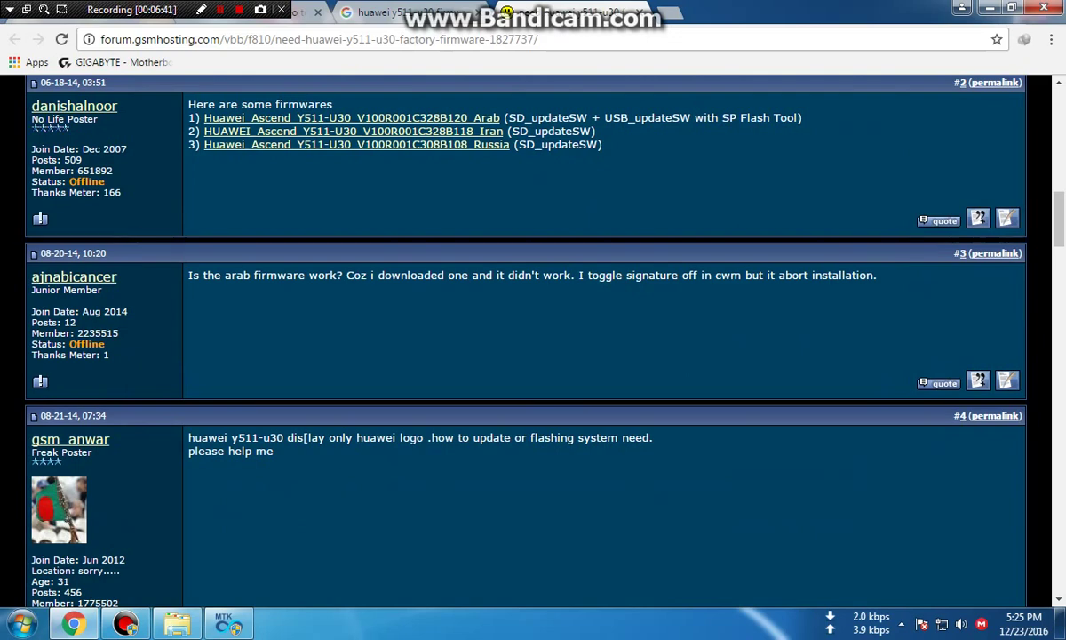
Open the All SOFT (F:) drive in a new Windows Explorer window.
{"action": "left_click", "coordinate": [22, 624]}
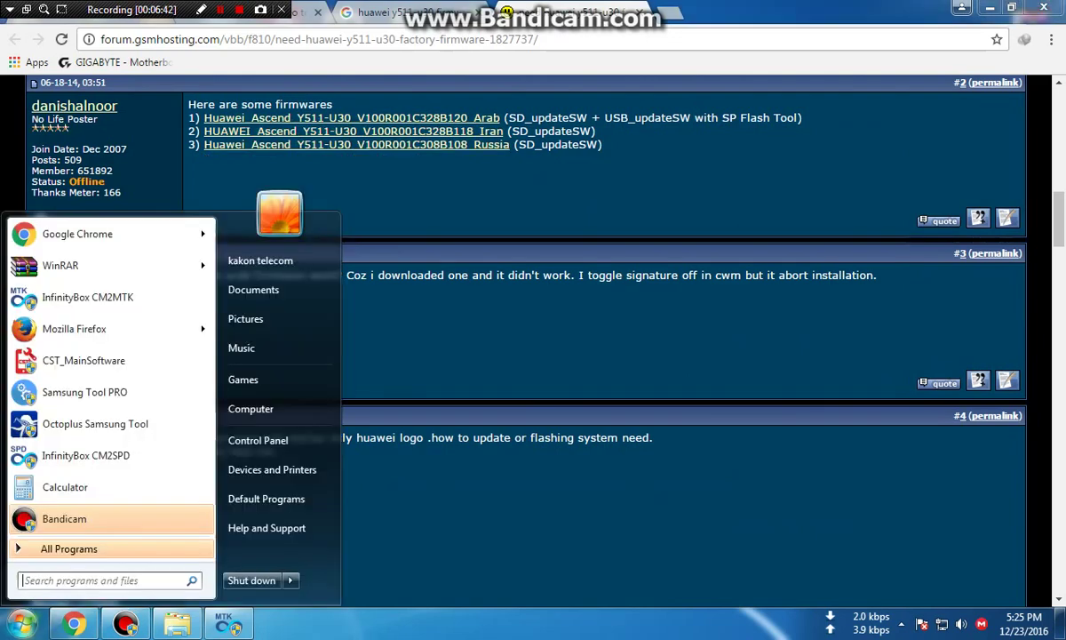
{"action": "left_click", "coordinate": [374, 407]}
{"action": "double_click", "coordinate": [789, 222]}
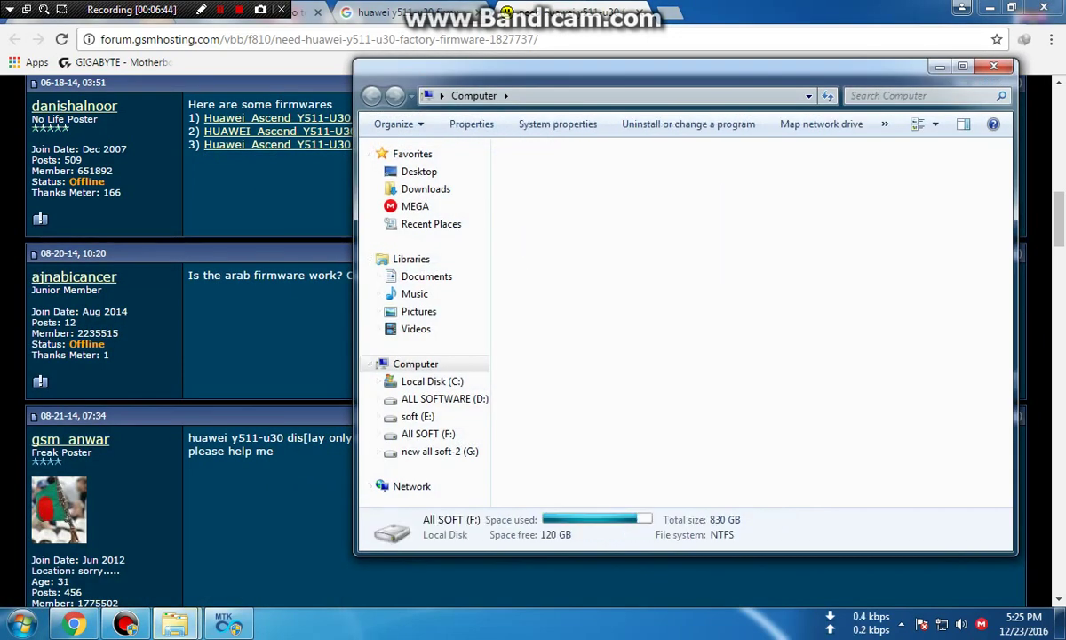
{"action": "left_click", "coordinate": [574, 172]}
{"action": "double_click", "coordinate": [574, 172]}
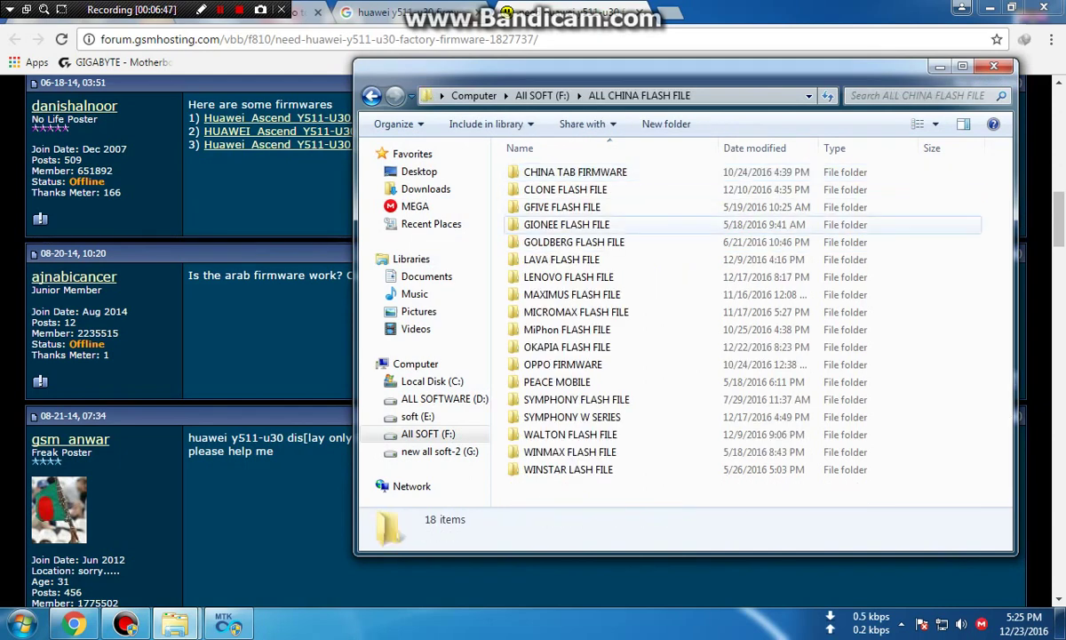
{"action": "left_click", "coordinate": [371, 95]}
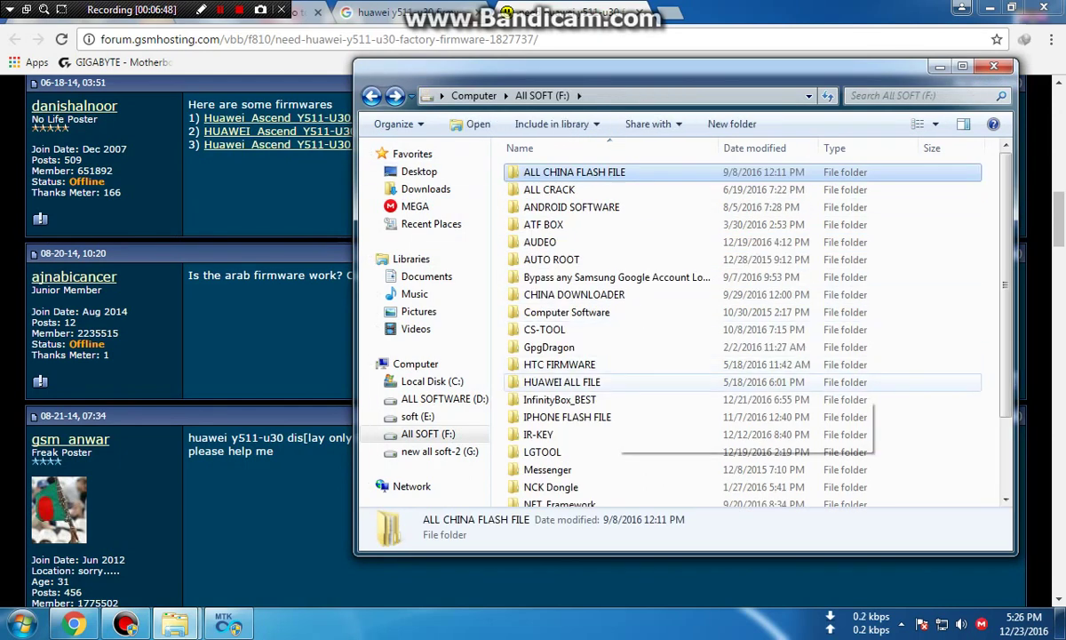
Open the FIRMWARE folder inside HUAWEI ALL FILE and select the Y511_U30_V100R001C520B104_Firmware application.
{"action": "double_click", "coordinate": [620, 382]}
{"action": "double_click", "coordinate": [548, 172]}
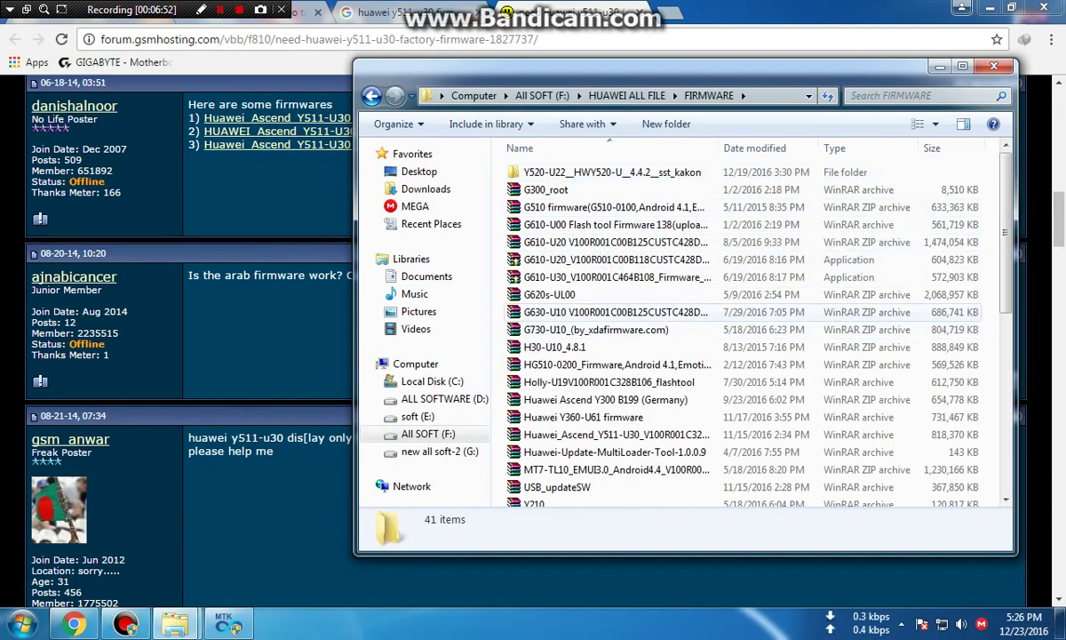
{"action": "scroll", "coordinate": [622, 391], "scroll_direction": "down", "scroll_amount": 2}
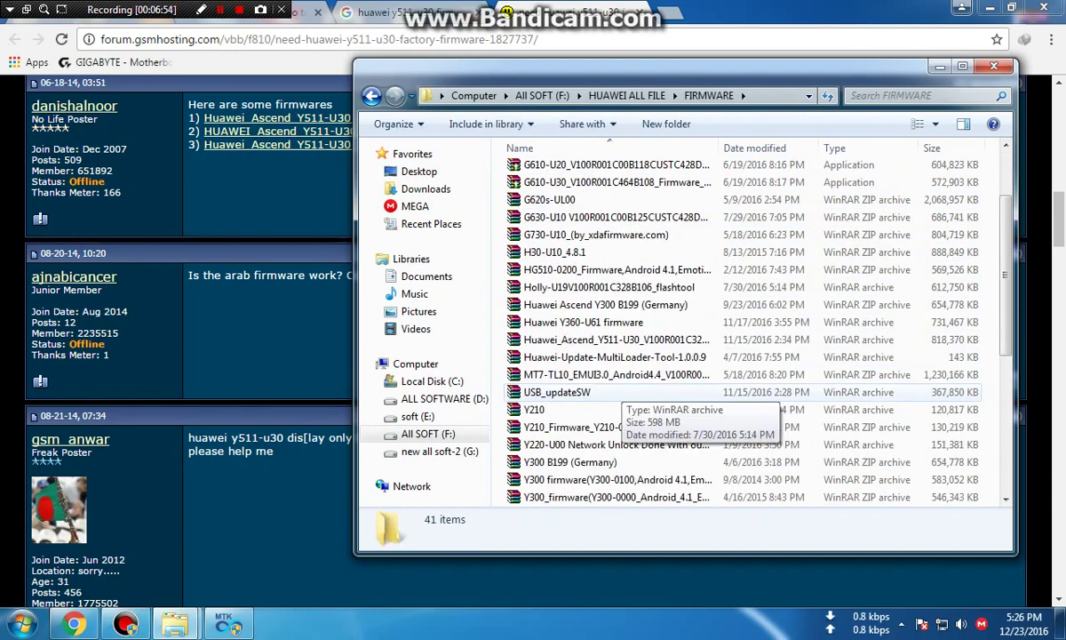
{"action": "scroll", "coordinate": [622, 396], "scroll_direction": "down", "scroll_amount": 3}
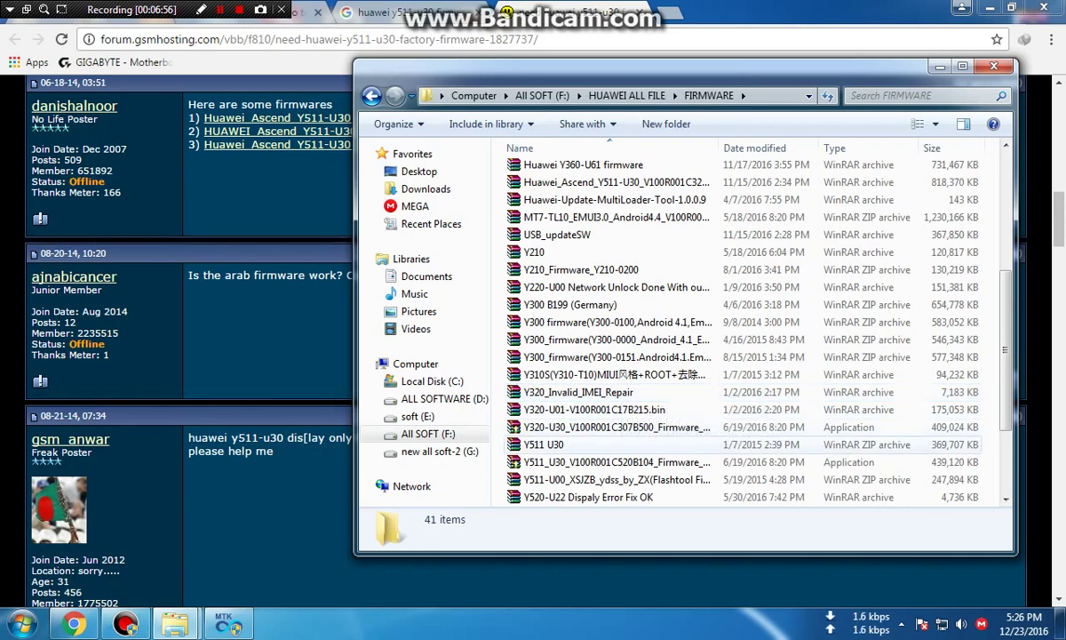
{"action": "left_click", "coordinate": [613, 427]}
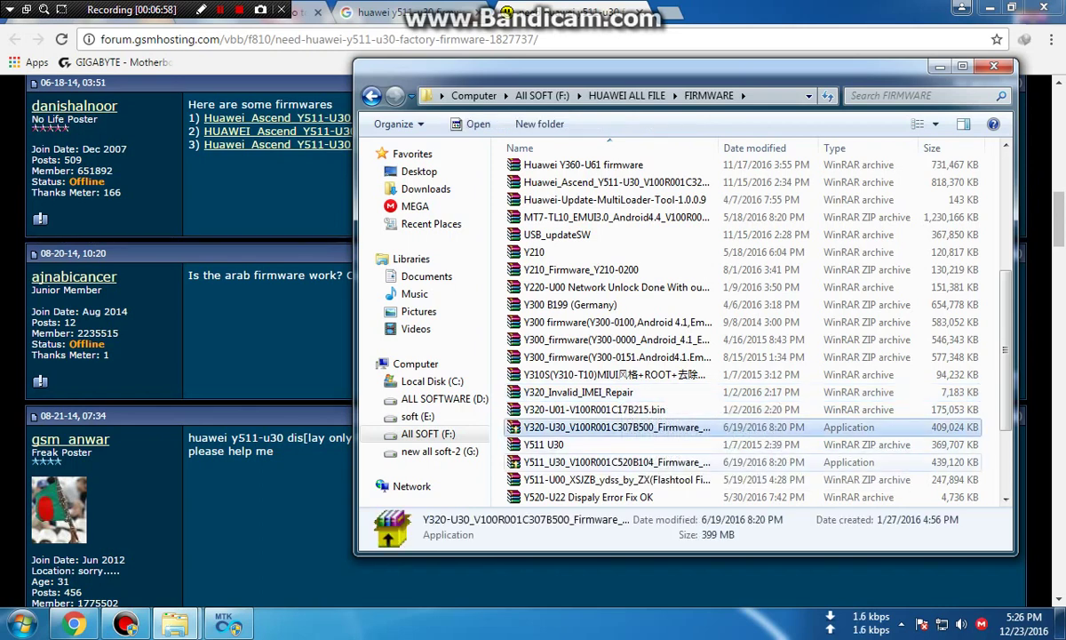
{"action": "left_click", "coordinate": [622, 462]}
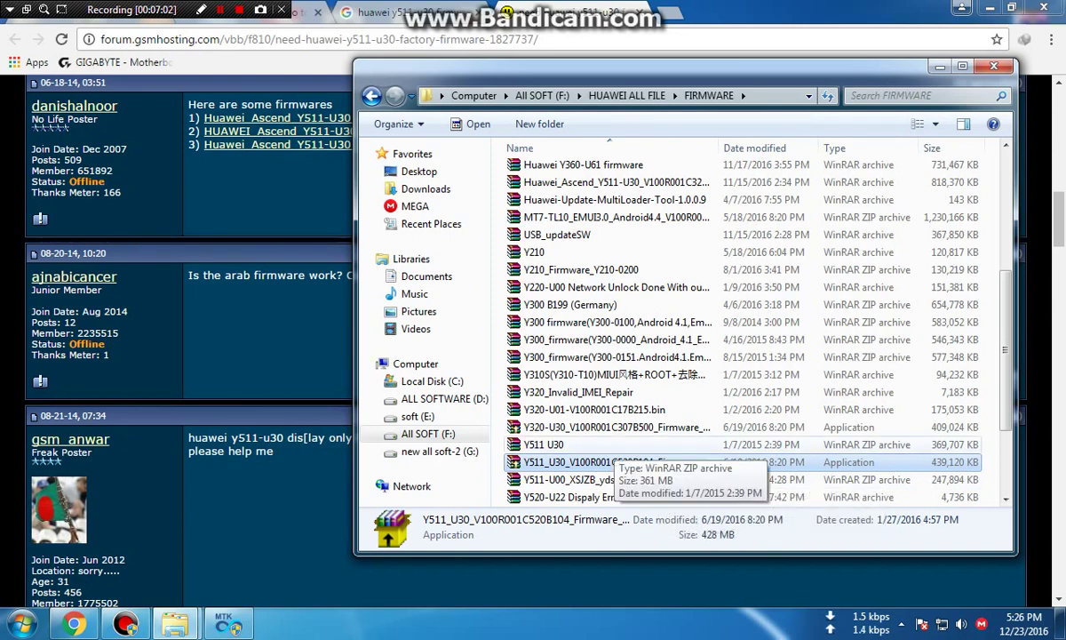
Select the Y511 U30 archive in the FIRMWARE folder and minimise the browser and folder windows to check the flashing progress.
{"action": "left_click", "coordinate": [613, 446]}
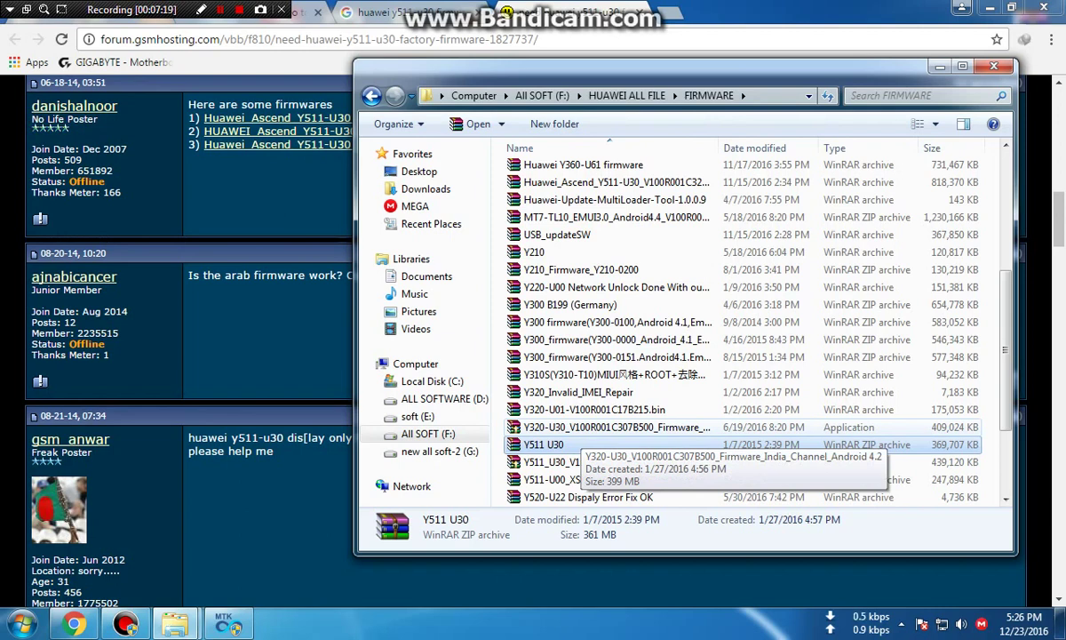
{"action": "left_click", "coordinate": [146, 453]}
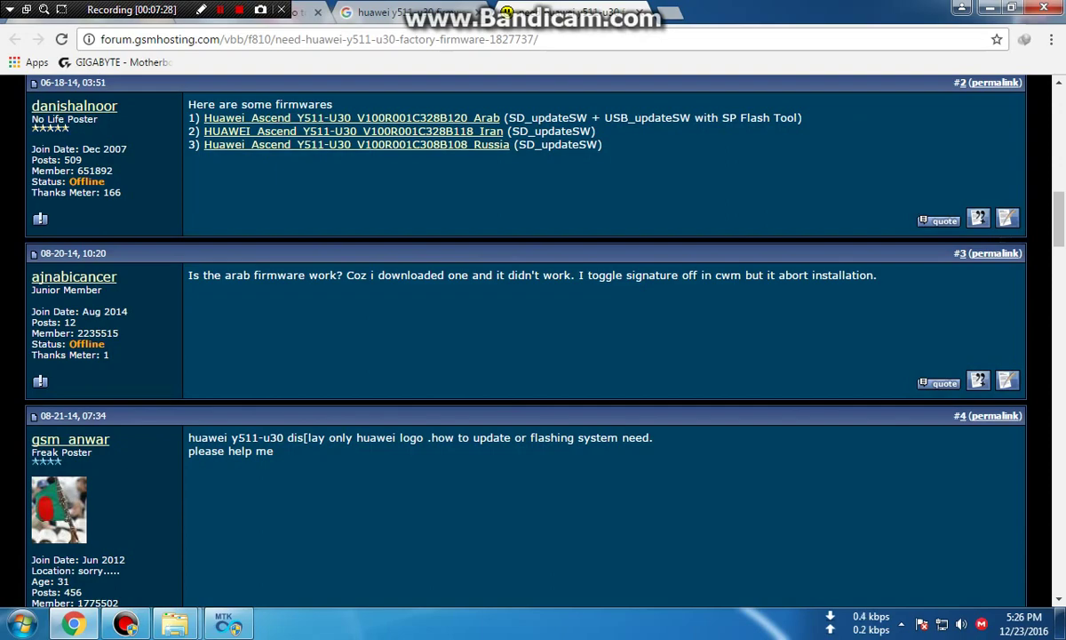
{"action": "left_click", "coordinate": [990, 8]}
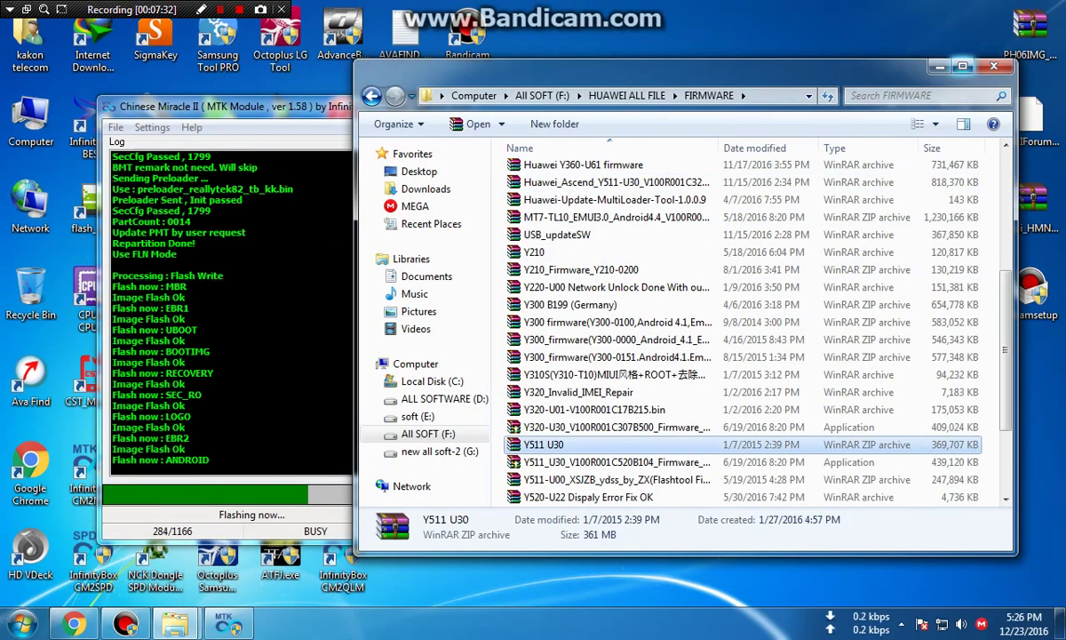
{"action": "left_click", "coordinate": [941, 67]}
{"action": "right_click", "coordinate": [716, 2]}
{"action": "left_click", "coordinate": [755, 48]}
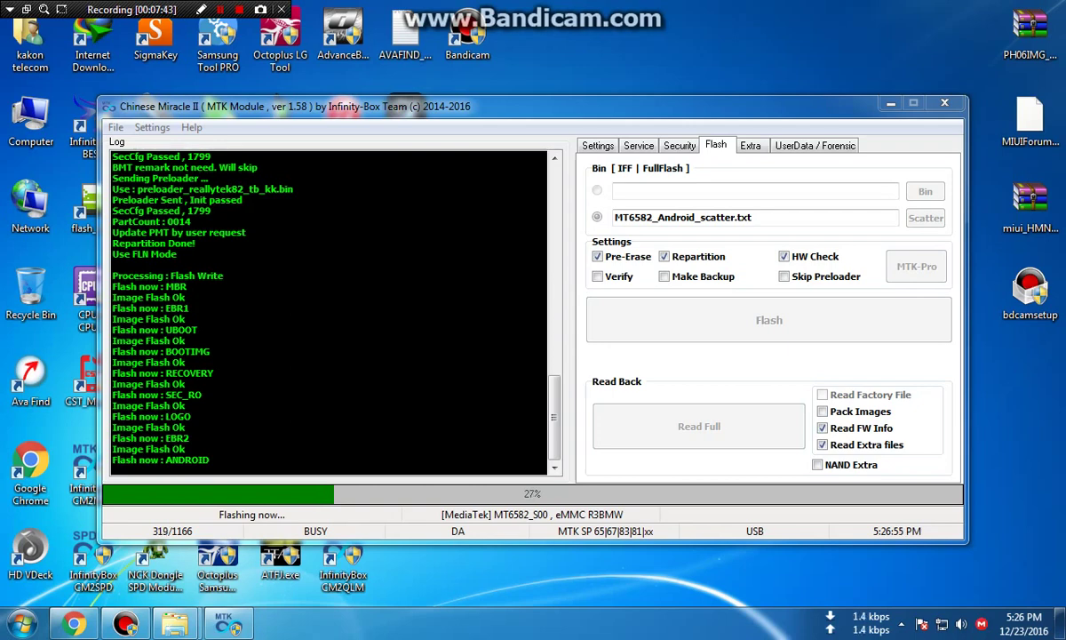
Return to Chrome's Google results, open the Huawei Y511-U30 Mtk 6572 Firmware Download Link thread in a new tab, and scan the remaining results.
{"action": "left_click", "coordinate": [74, 624]}
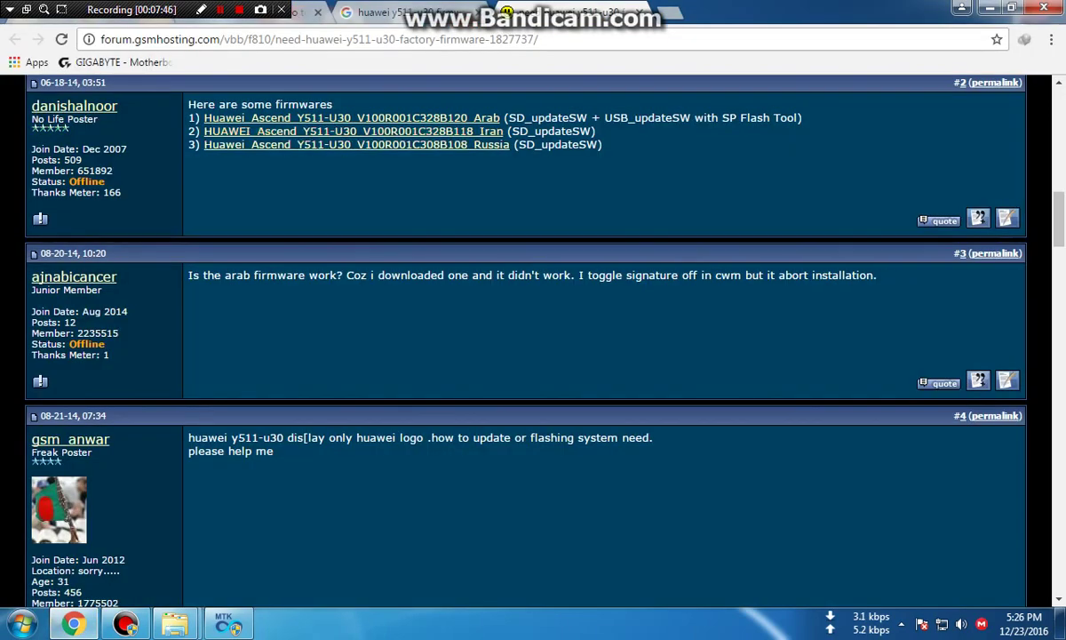
{"action": "key", "text": "alt+Left"}
{"action": "scroll", "coordinate": [267, 298], "scroll_direction": "down", "scroll_amount": 1}
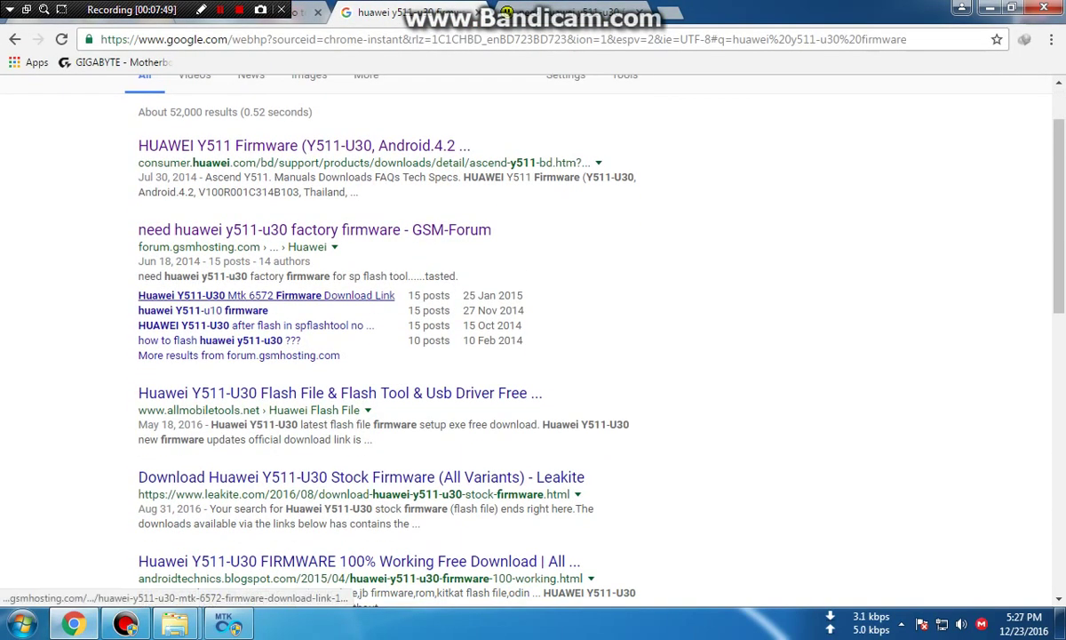
{"action": "right_click", "coordinate": [266, 296]}
{"action": "left_click", "coordinate": [341, 308]}
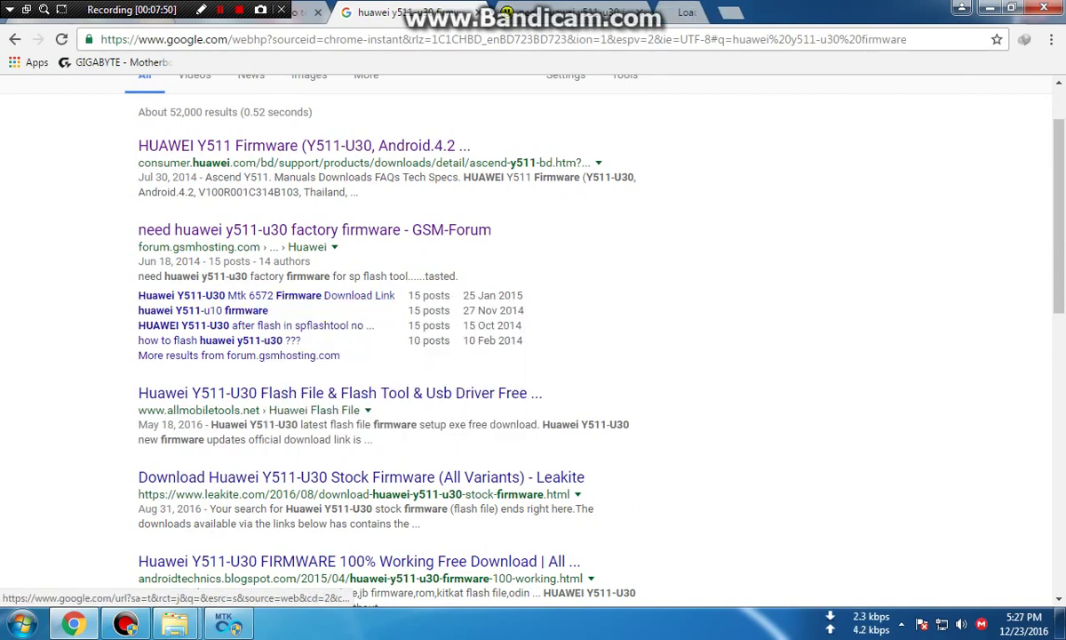
{"action": "scroll", "coordinate": [563, 331], "scroll_direction": "down", "scroll_amount": 4}
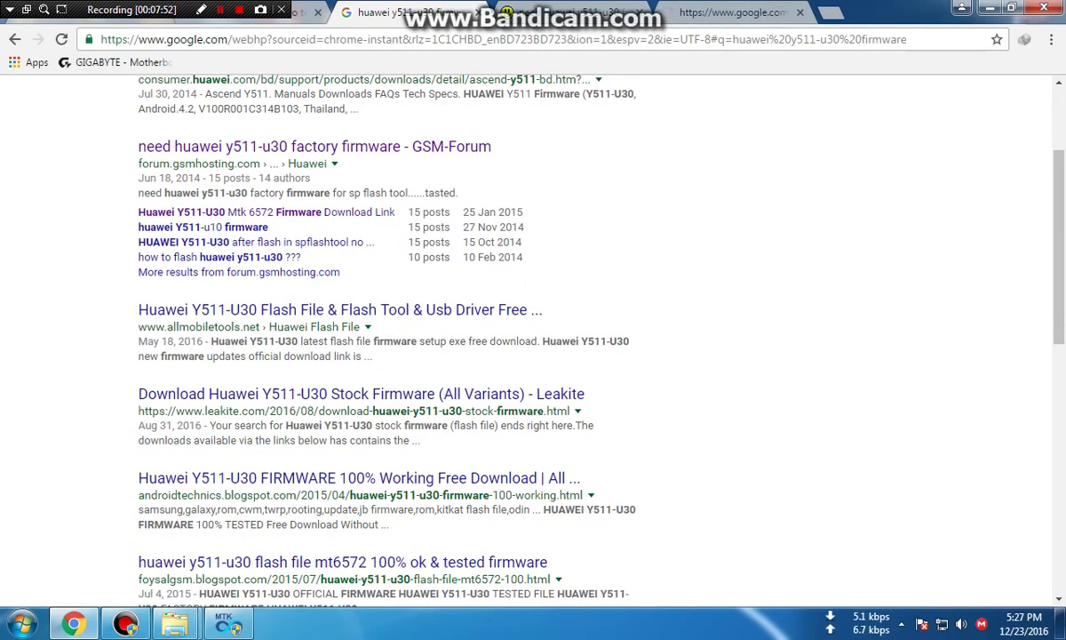
{"action": "scroll", "coordinate": [564, 338], "scroll_direction": "down", "scroll_amount": 2}
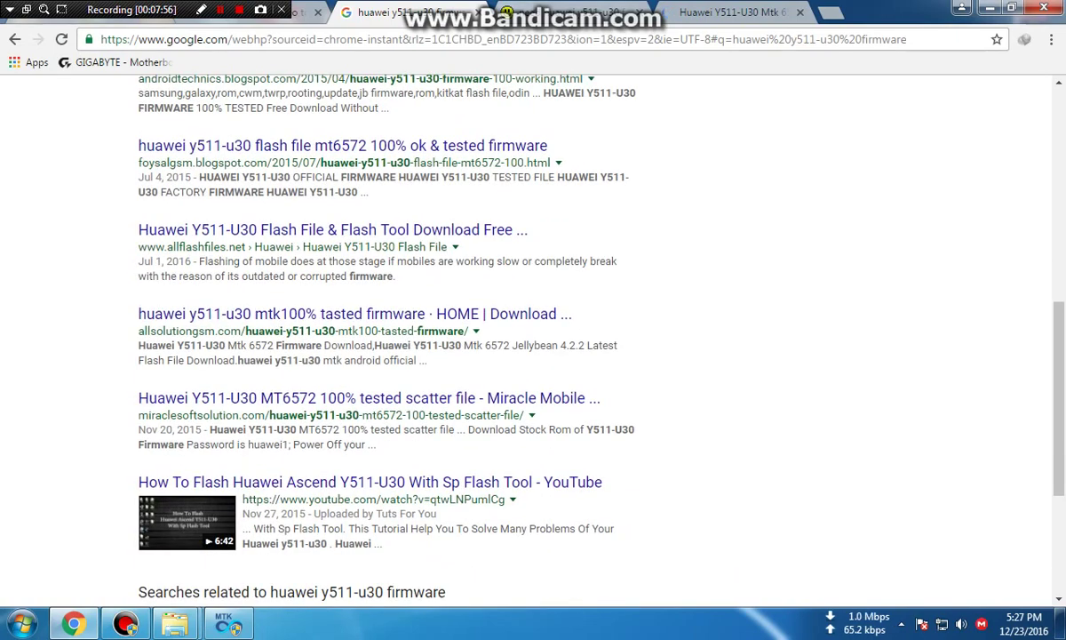
Switch to the Mtk 6572 firmware thread and examine the opening post with its Volcano Tool screenshot.
{"action": "left_click", "coordinate": [733, 12]}
{"action": "scroll", "coordinate": [533, 333], "scroll_direction": "down", "scroll_amount": 4}
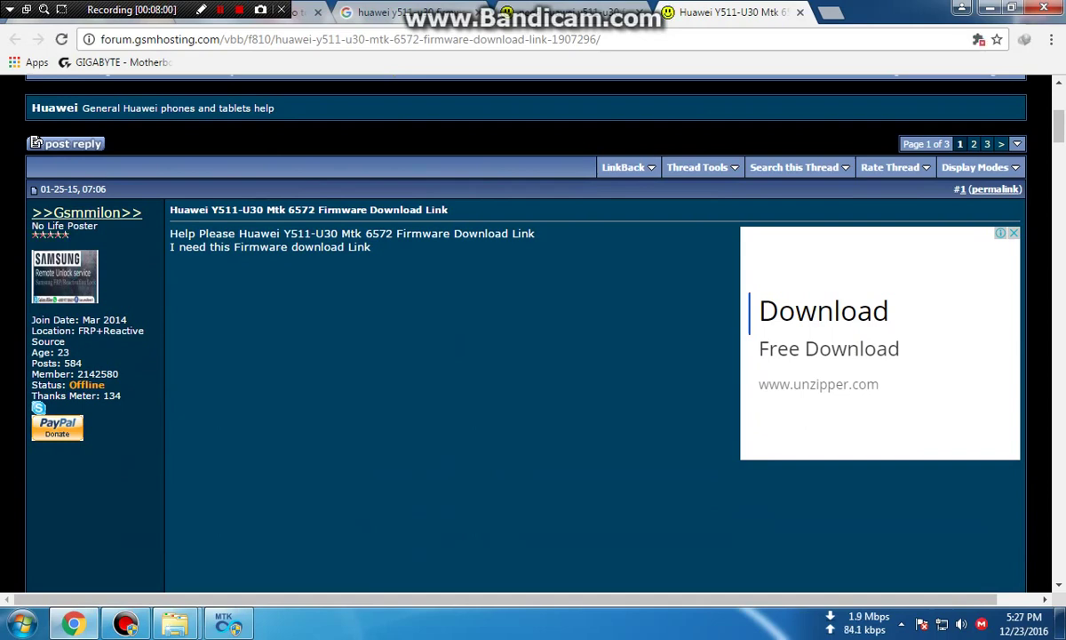
{"action": "scroll", "coordinate": [533, 334], "scroll_direction": "down", "scroll_amount": 1}
{"action": "scroll", "coordinate": [534, 338], "scroll_direction": "down", "scroll_amount": 6}
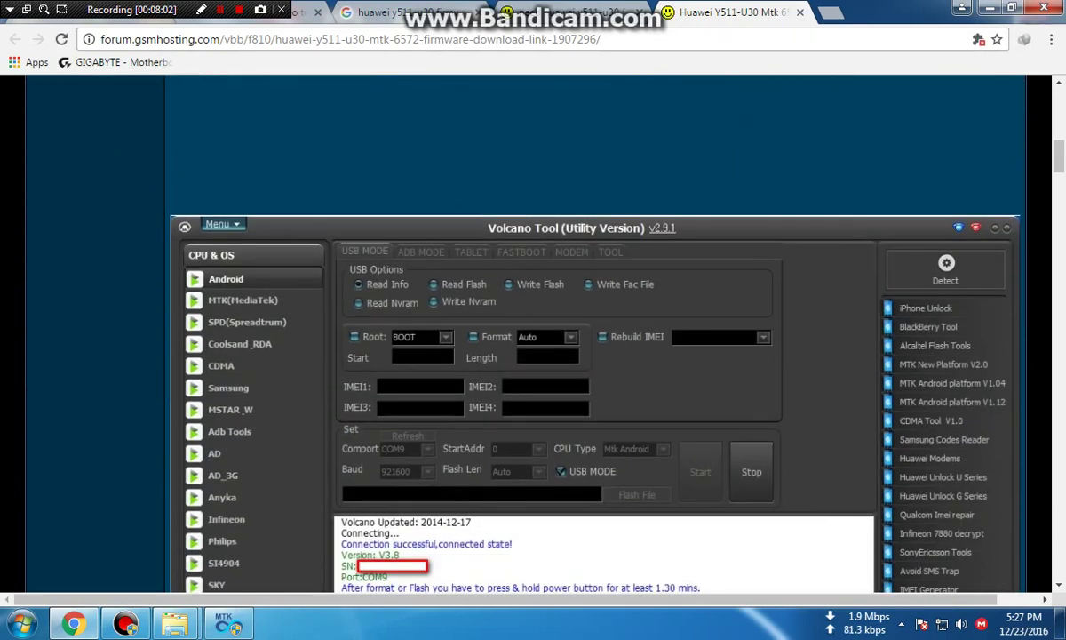
{"action": "scroll", "coordinate": [533, 338], "scroll_direction": "down", "scroll_amount": 2}
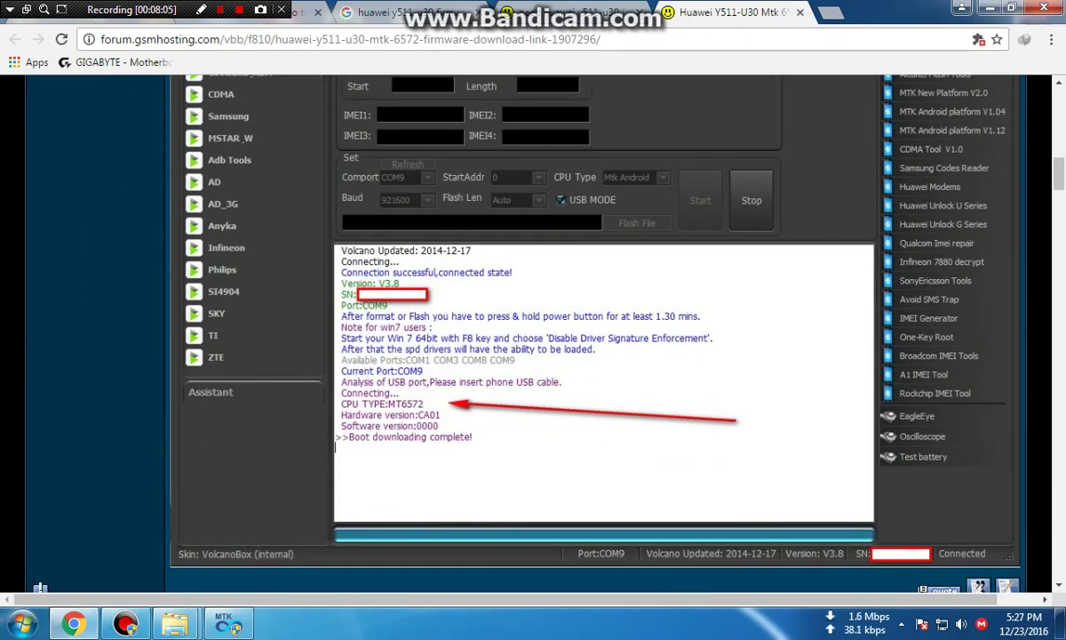
{"action": "scroll", "coordinate": [533, 337], "scroll_direction": "down", "scroll_amount": 2}
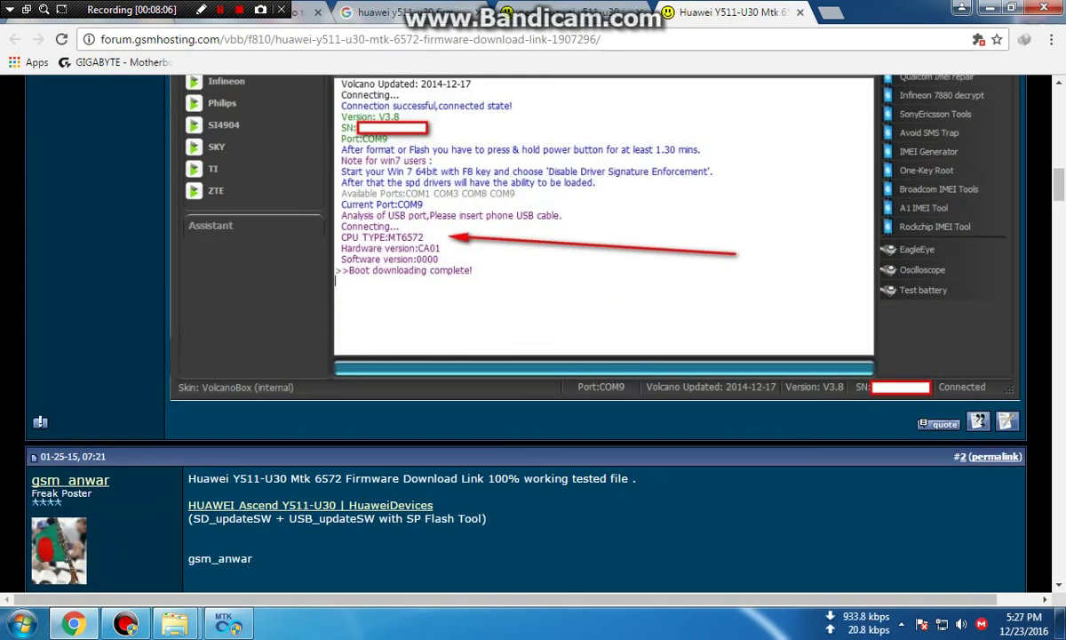
{"action": "scroll", "coordinate": [533, 337], "scroll_direction": "up", "scroll_amount": 5}
{"action": "scroll", "coordinate": [533, 337], "scroll_direction": "down", "scroll_amount": 5}
{"action": "scroll", "coordinate": [533, 337], "scroll_direction": "up", "scroll_amount": 4}
{"action": "scroll", "coordinate": [533, 337], "scroll_direction": "up", "scroll_amount": 6}
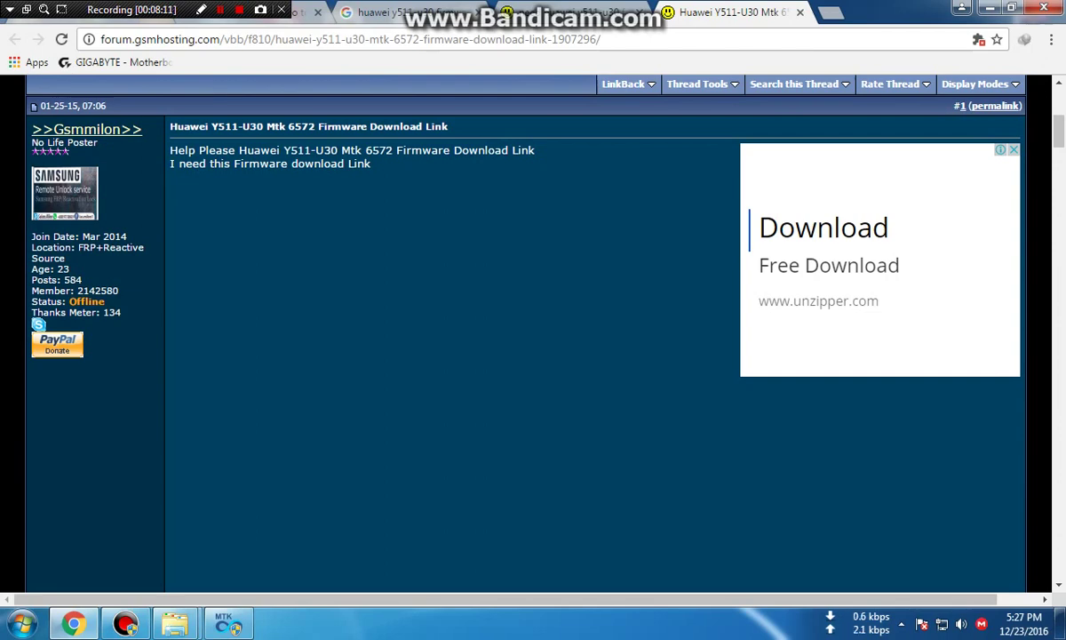
Read replies #2 to #4 in the thread for Huawei Y511-U30 firmware download links.
{"action": "scroll", "coordinate": [533, 338], "scroll_direction": "down", "scroll_amount": 8}
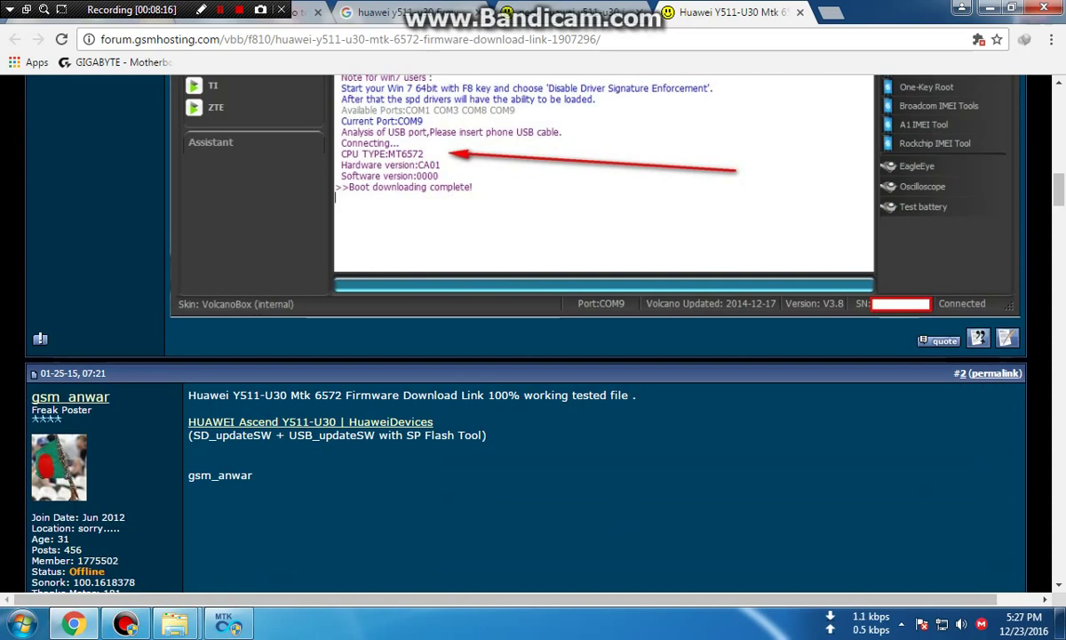
{"action": "scroll", "coordinate": [533, 338], "scroll_direction": "down", "scroll_amount": 3}
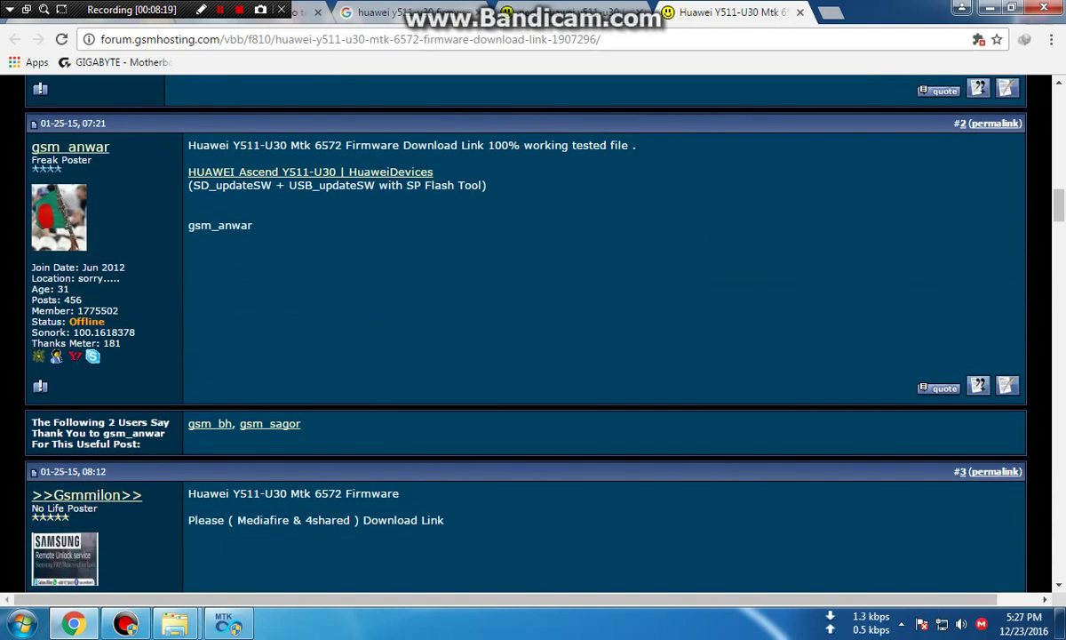
{"action": "scroll", "coordinate": [533, 337], "scroll_direction": "down", "scroll_amount": 5}
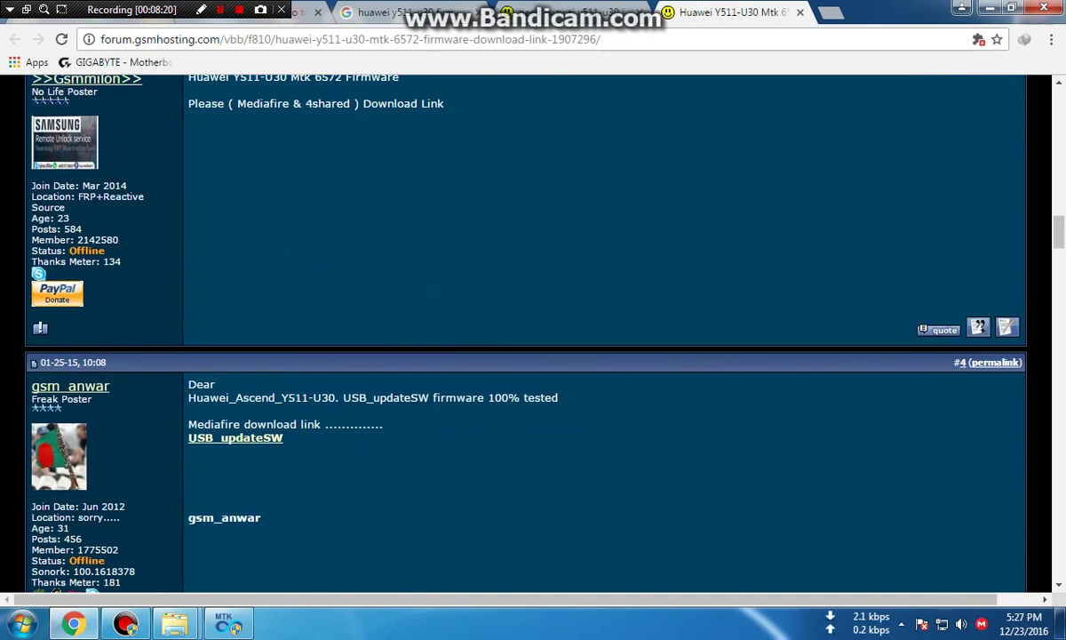
{"action": "scroll", "coordinate": [533, 337], "scroll_direction": "down", "scroll_amount": 5}
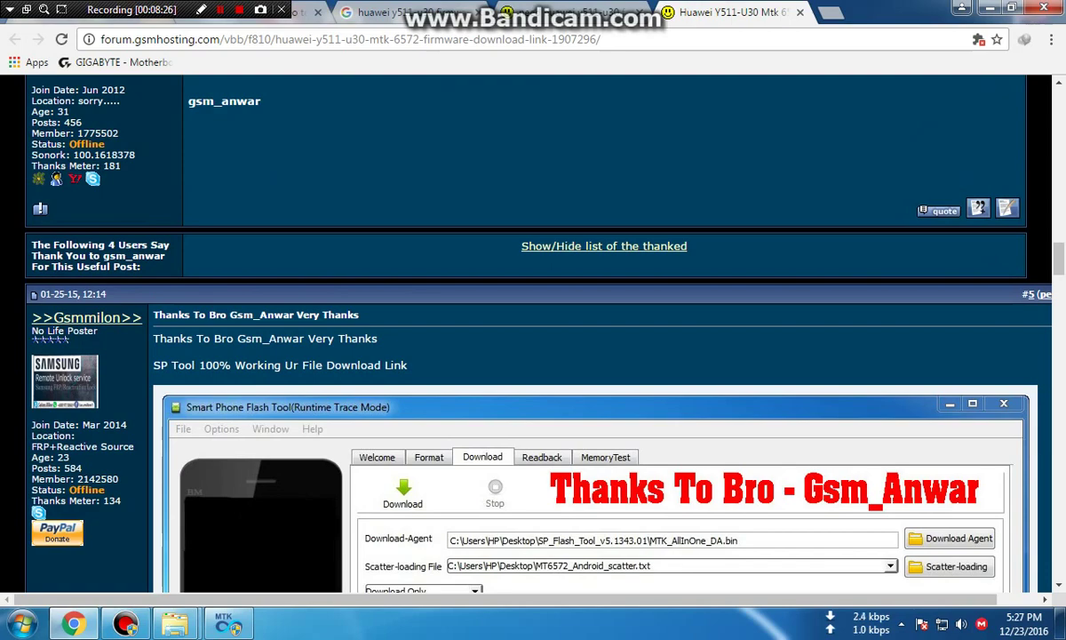
{"action": "scroll", "coordinate": [533, 337], "scroll_direction": "up", "scroll_amount": 4}
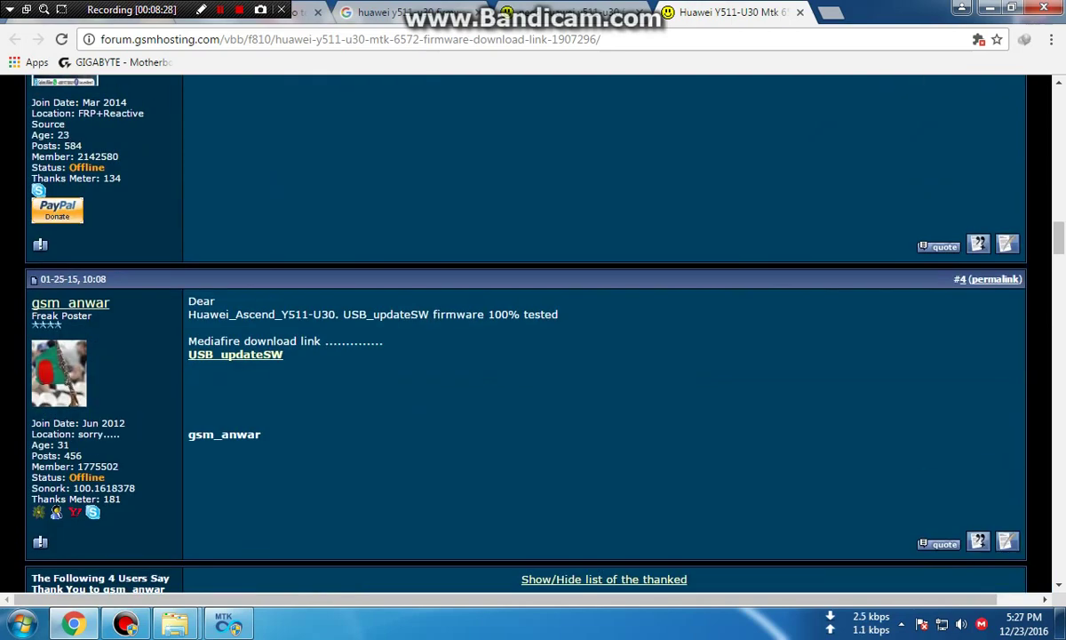
{"action": "scroll", "coordinate": [533, 338], "scroll_direction": "down", "scroll_amount": 4}
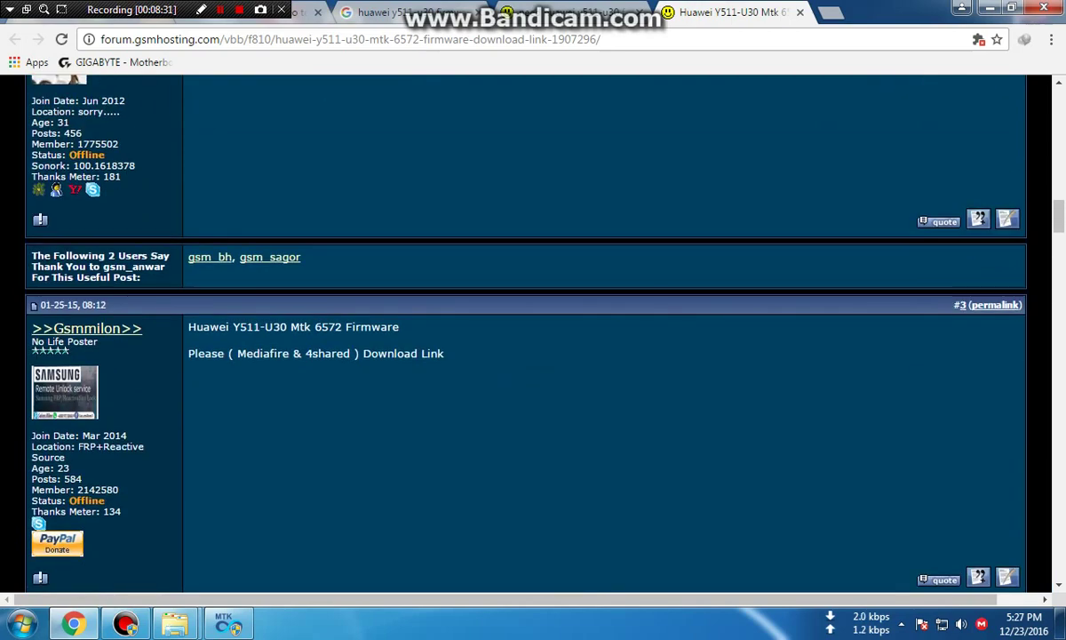
{"action": "scroll", "coordinate": [534, 338], "scroll_direction": "up", "scroll_amount": 3}
Examine the SP Flash Tool screenshot and phone photo in post #5, and read the remaining replies through post #15.
{"action": "scroll", "coordinate": [533, 338], "scroll_direction": "down", "scroll_amount": 20}
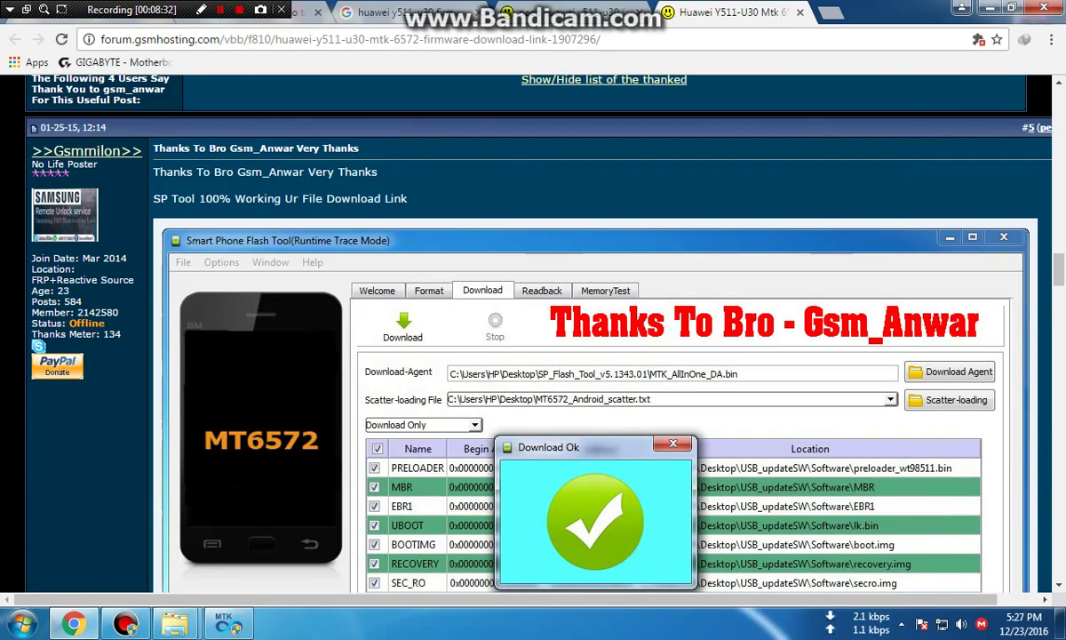
{"action": "scroll", "coordinate": [533, 338], "scroll_direction": "down", "scroll_amount": 5}
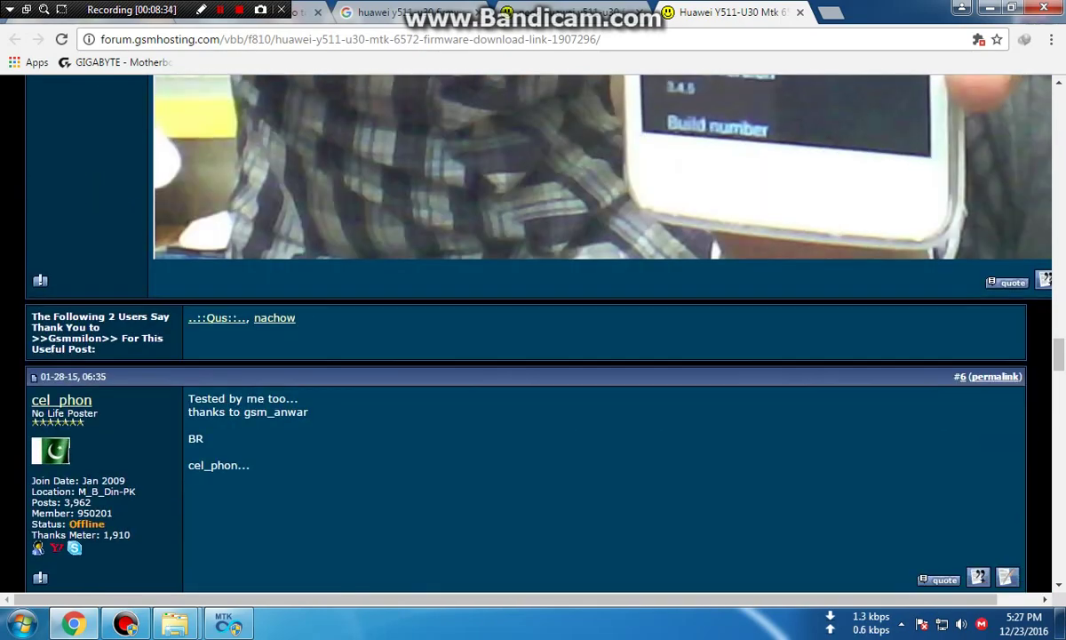
{"action": "scroll", "coordinate": [533, 338], "scroll_direction": "up", "scroll_amount": 3}
{"action": "scroll", "coordinate": [533, 337], "scroll_direction": "up", "scroll_amount": 1}
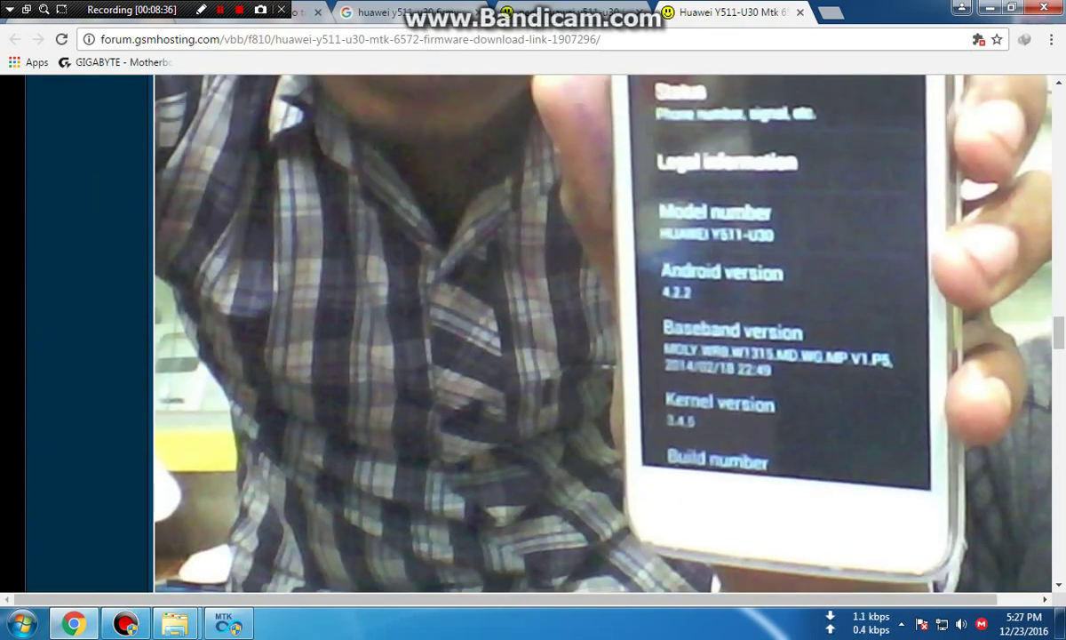
{"action": "scroll", "coordinate": [533, 338], "scroll_direction": "up", "scroll_amount": 1}
{"action": "scroll", "coordinate": [533, 338], "scroll_direction": "down", "scroll_amount": 2}
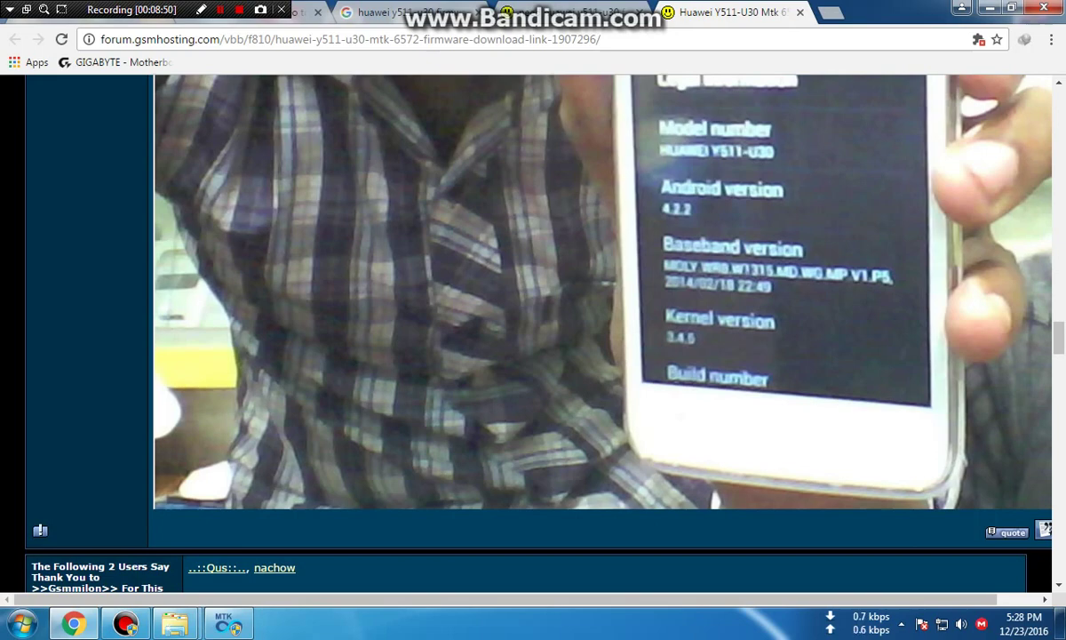
{"action": "scroll", "coordinate": [534, 329], "scroll_direction": "down", "scroll_amount": 5}
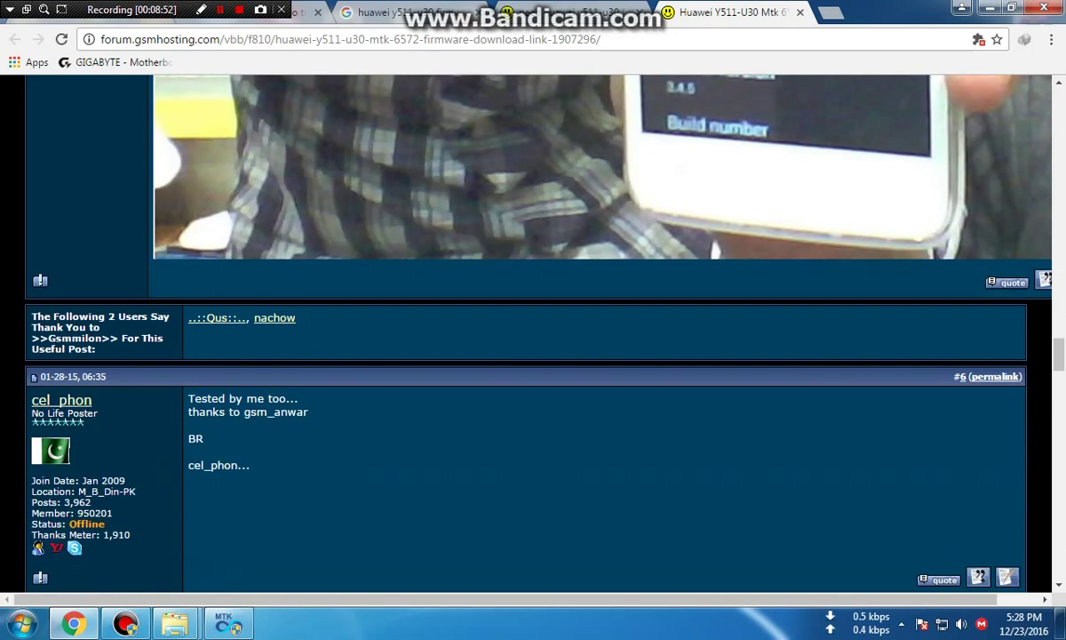
{"action": "scroll", "coordinate": [533, 328], "scroll_direction": "down", "scroll_amount": 8}
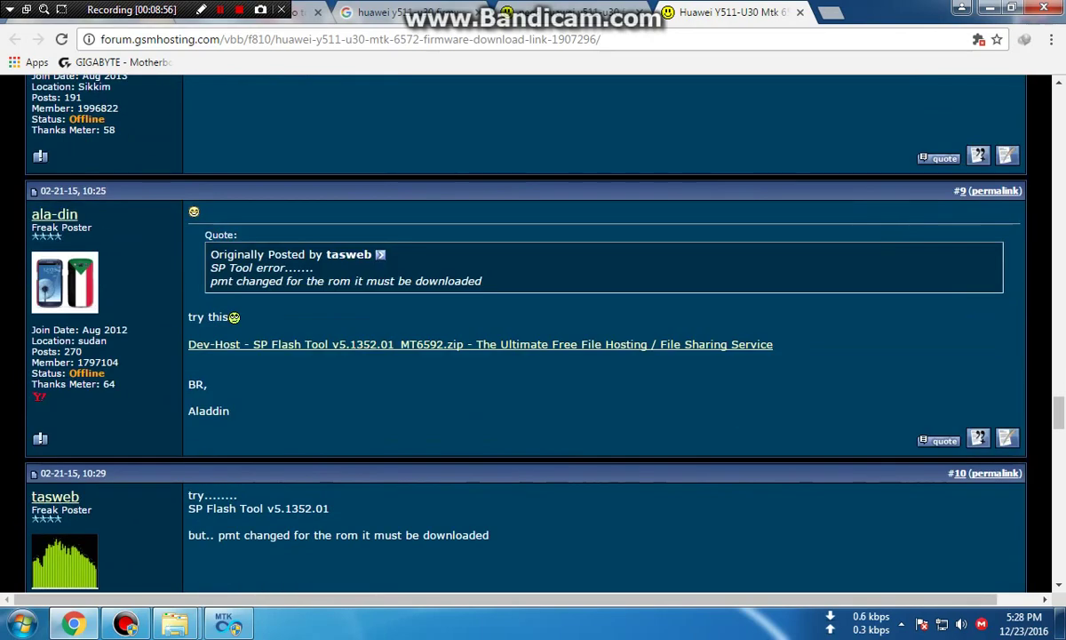
{"action": "scroll", "coordinate": [534, 329], "scroll_direction": "down", "scroll_amount": 3}
{"action": "scroll", "coordinate": [533, 329], "scroll_direction": "down", "scroll_amount": 11}
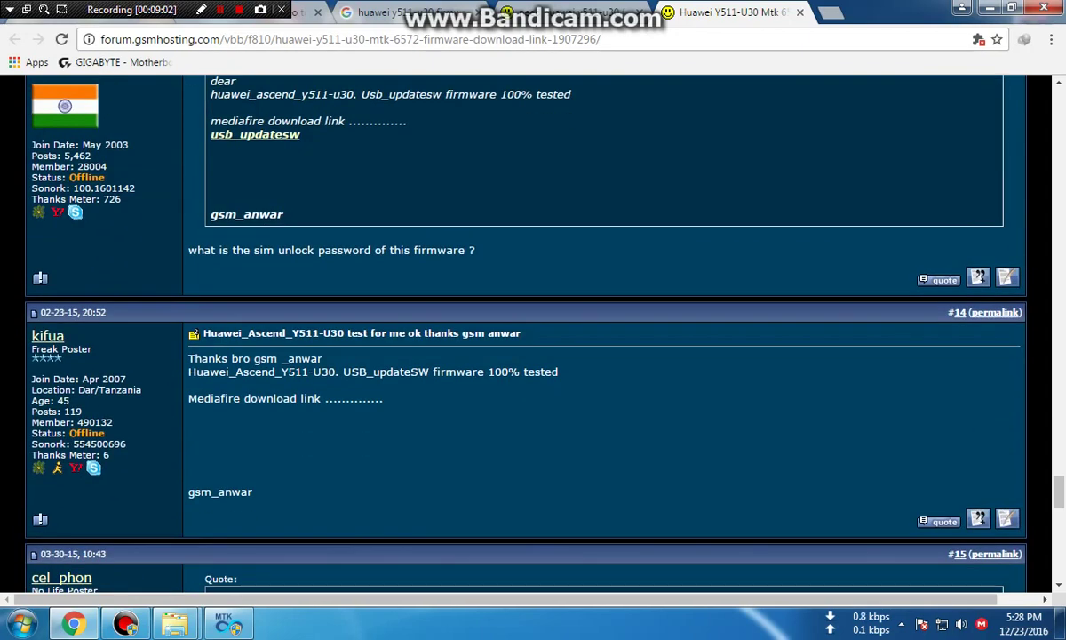
{"action": "scroll", "coordinate": [533, 328], "scroll_direction": "down", "scroll_amount": 5}
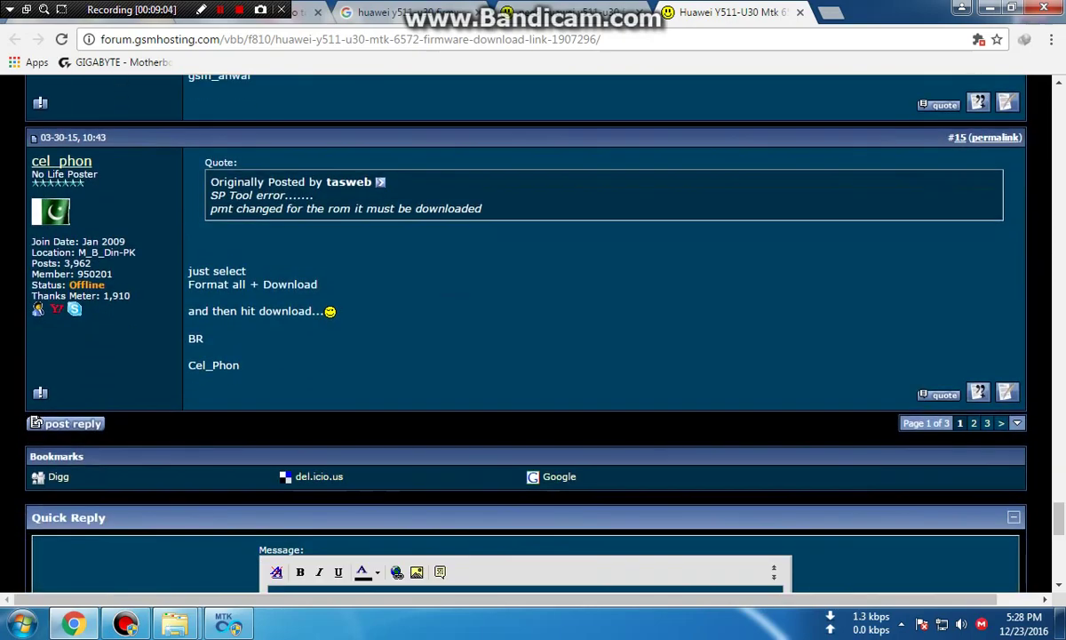
Open the USB_updateSW MediaFire download link in post #4 of the thread.
{"action": "scroll", "coordinate": [533, 329], "scroll_direction": "up", "scroll_amount": 6}
{"action": "scroll", "coordinate": [534, 329], "scroll_direction": "up", "scroll_amount": 20}
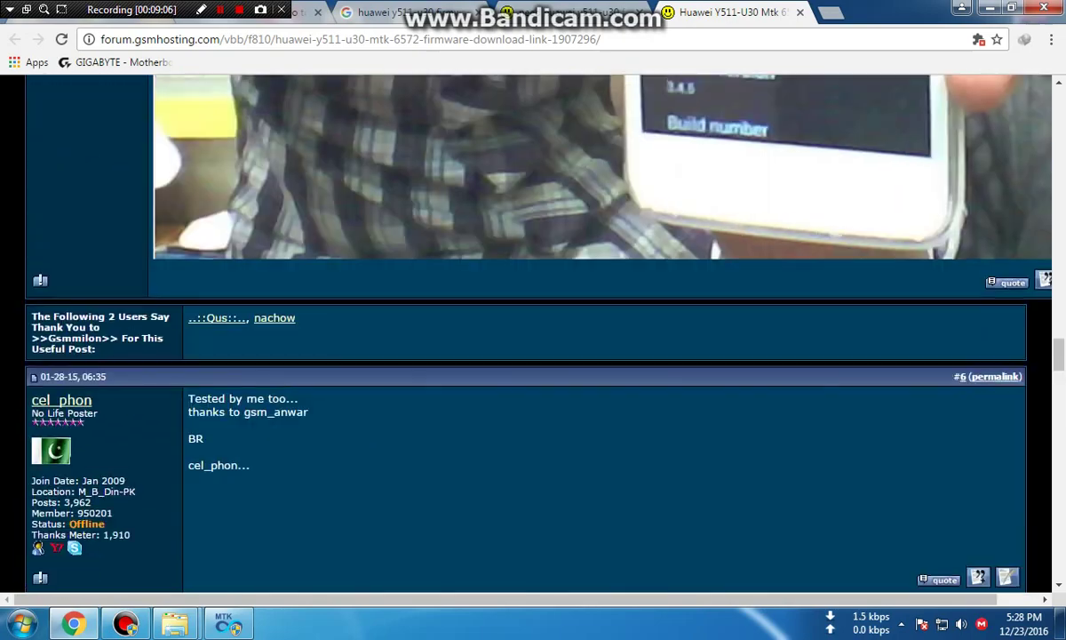
{"action": "scroll", "coordinate": [534, 329], "scroll_direction": "up", "scroll_amount": 15}
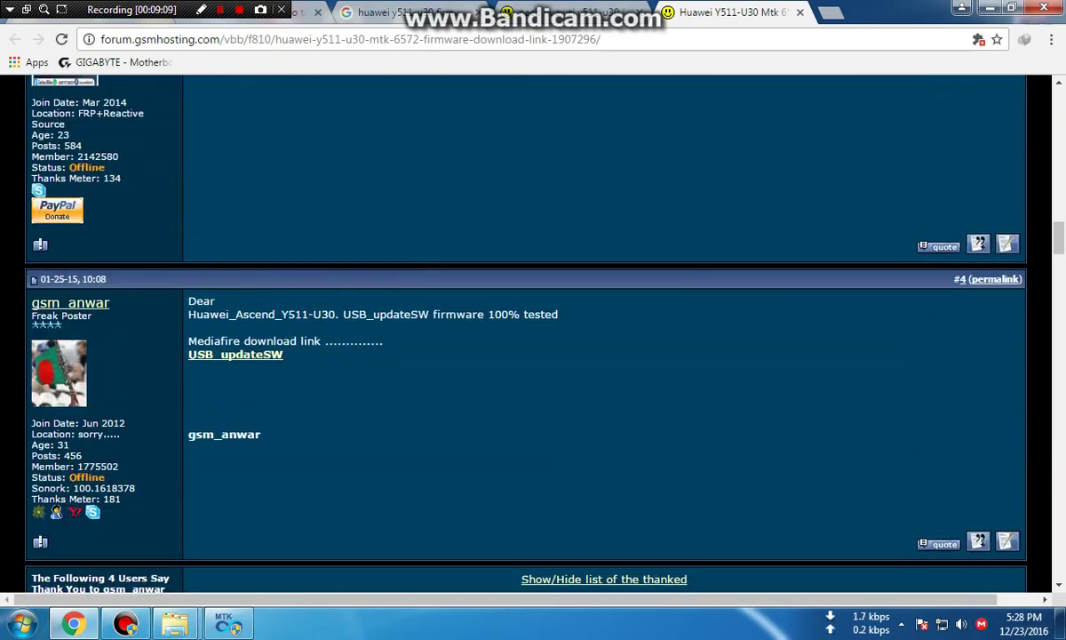
{"action": "left_click", "coordinate": [236, 354]}
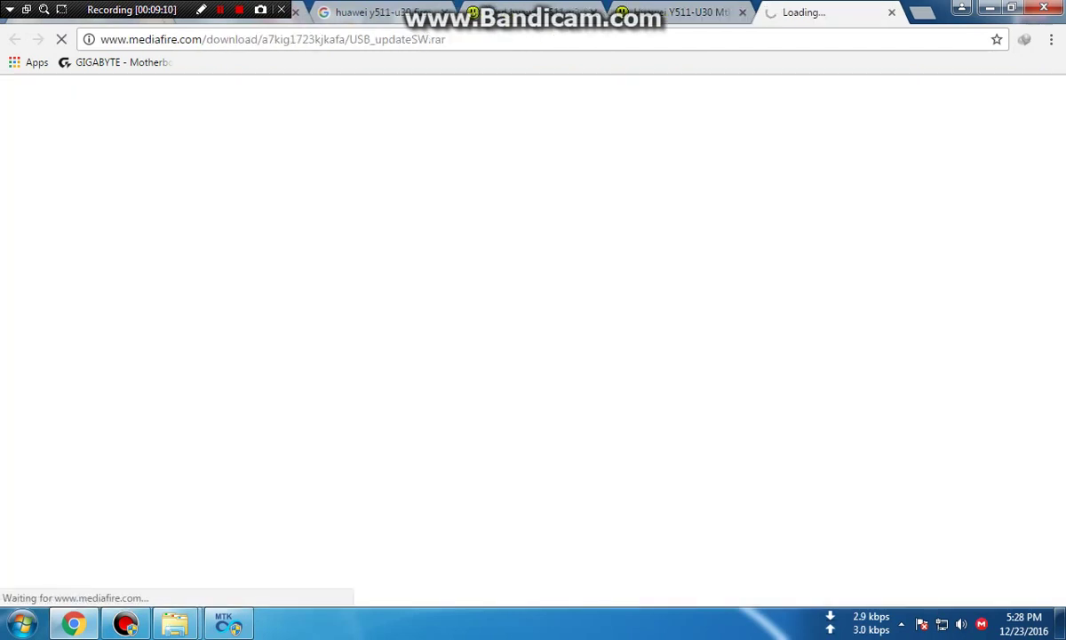